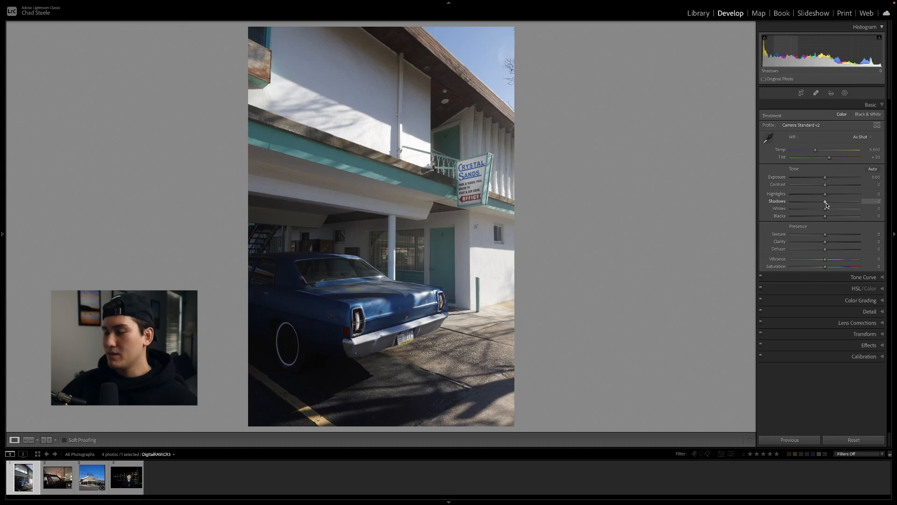
Try lowering the parked car photo's Shadows to -97 and its Highlights to -100
drag(825, 194, 781, 199)
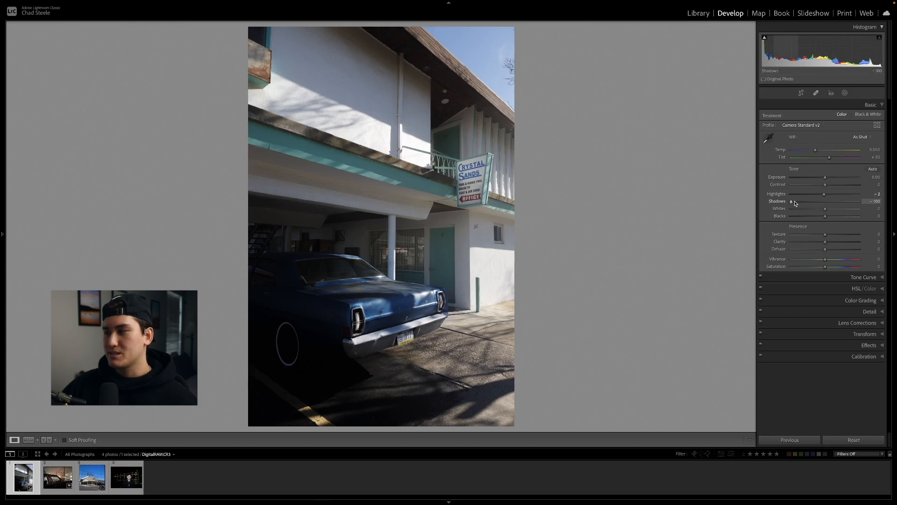
mouse_move(791, 202)
mouse_down()
mouse_move(847, 199)
mouse_move(792, 202)
mouse_up()
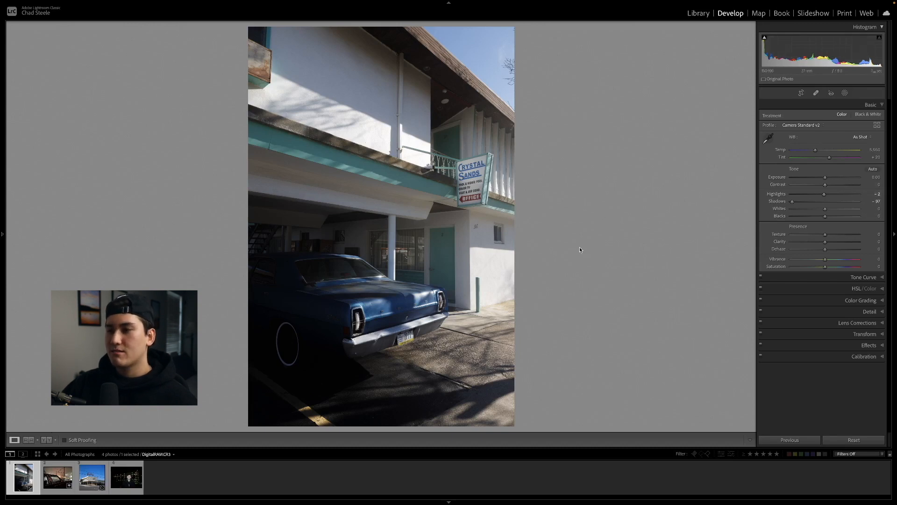
drag(802, 194, 780, 193)
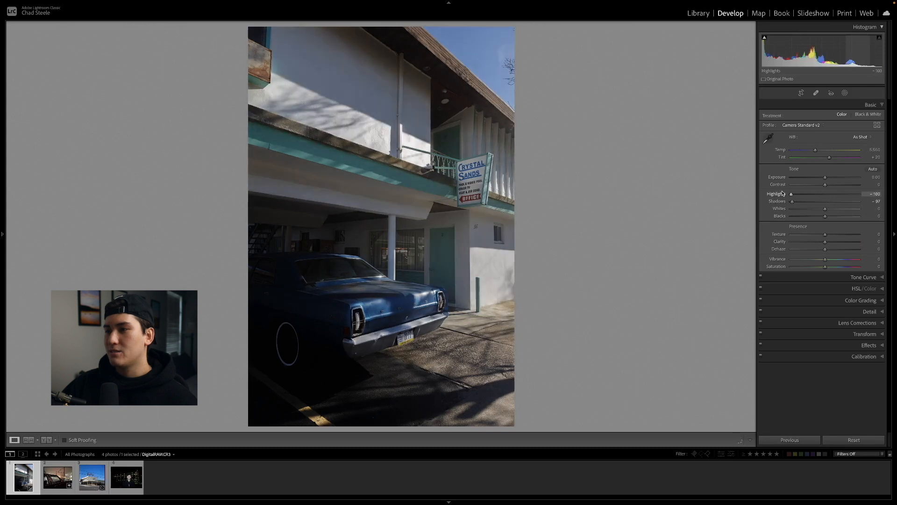
drag(845, 193, 833, 196)
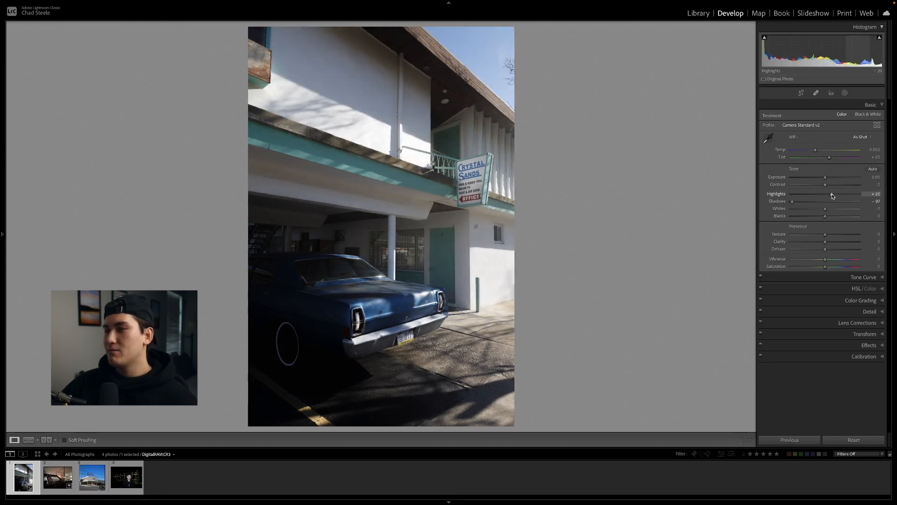
drag(818, 194, 783, 192)
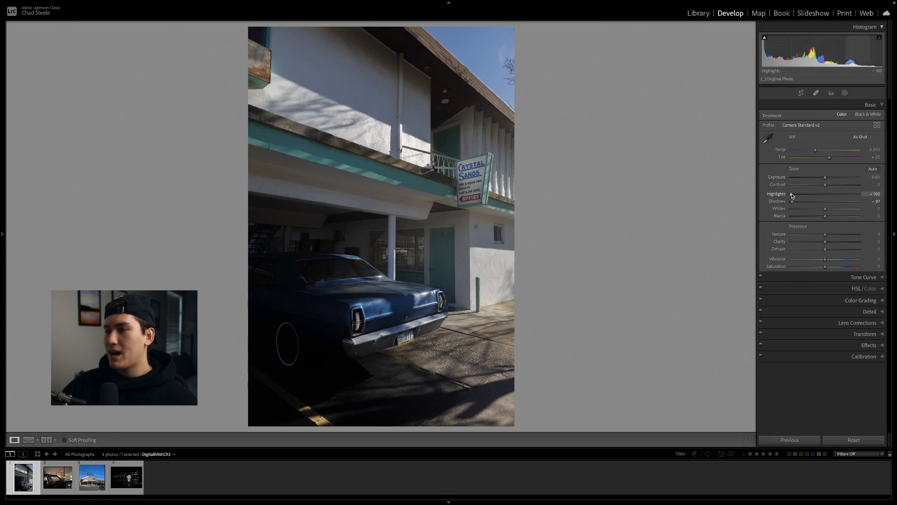
drag(800, 195, 780, 191)
drag(856, 193, 792, 192)
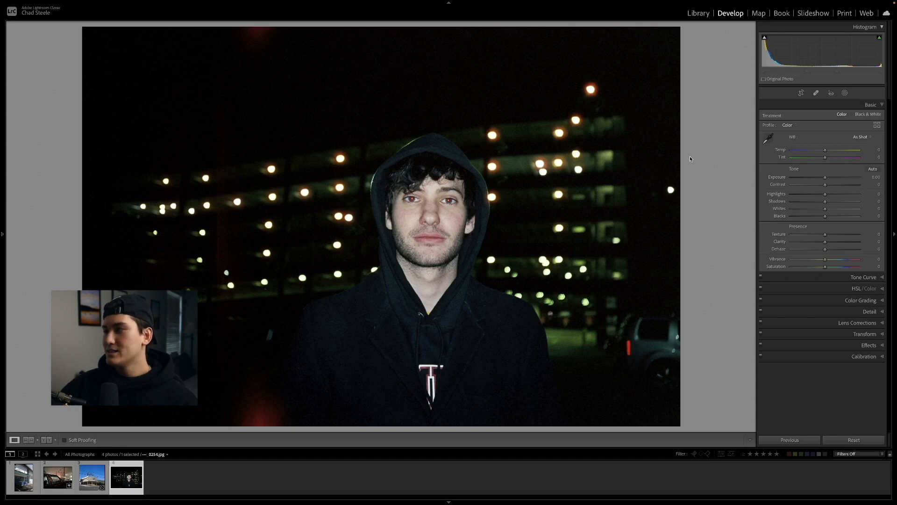
Start cropping the night portrait and cycle through the crop guide overlays, ending on the rule-of-thirds grid
click(801, 93)
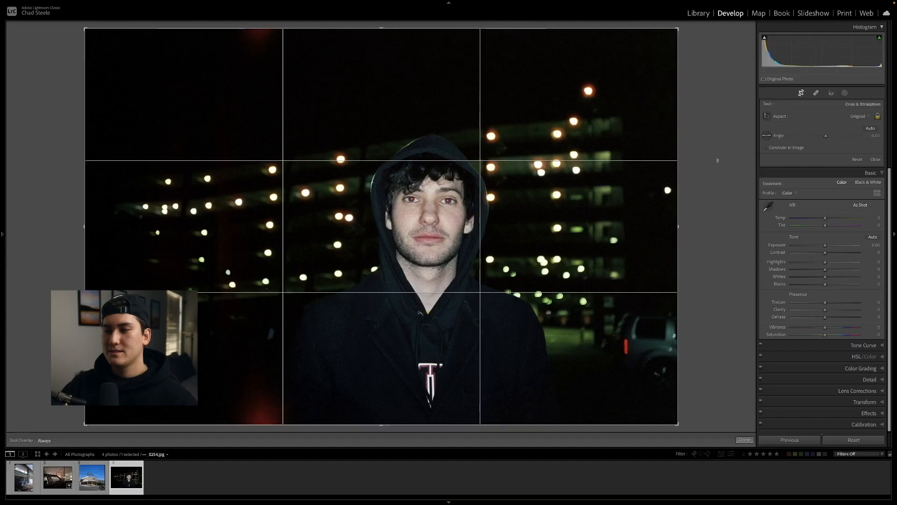
key(o)
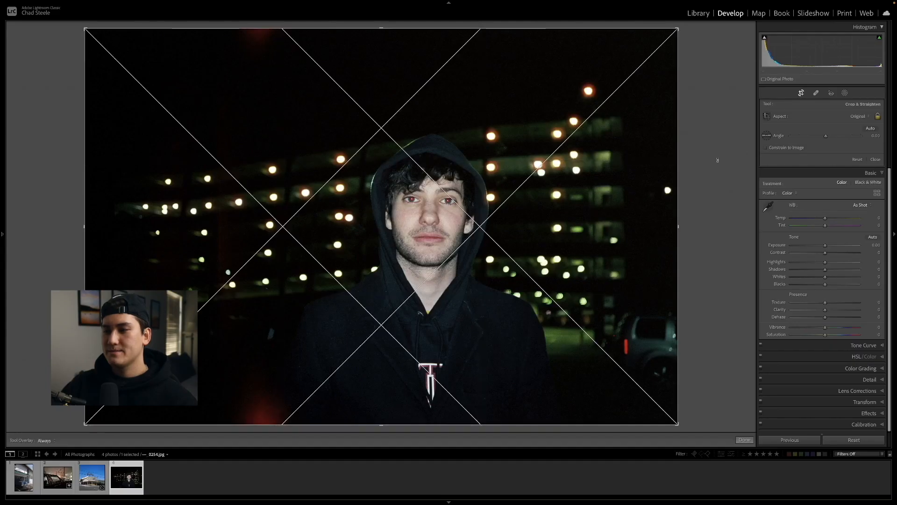
key(o)
key(o)
key(o)
key(o)
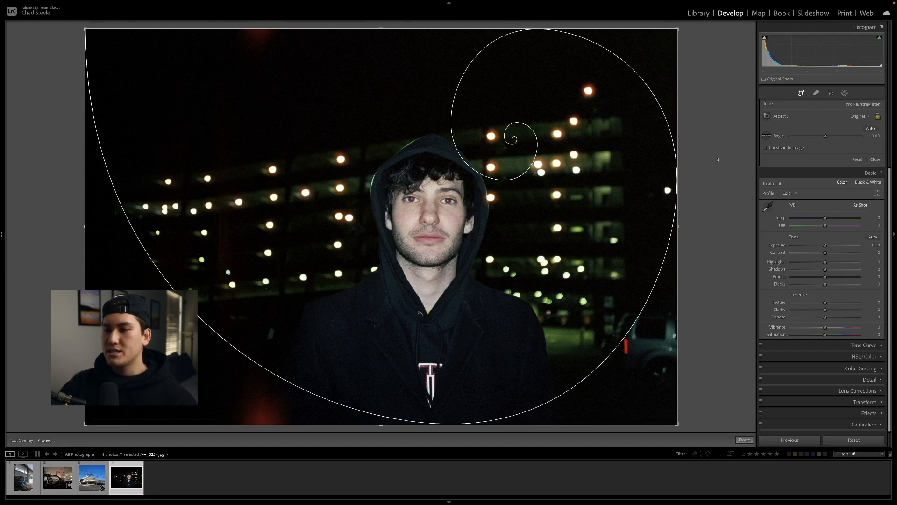
key(o)
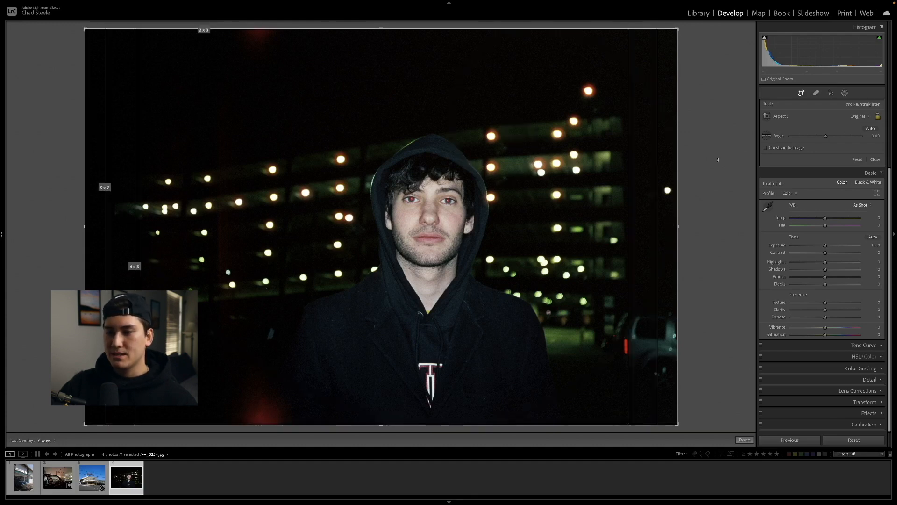
key(o)
key(o)
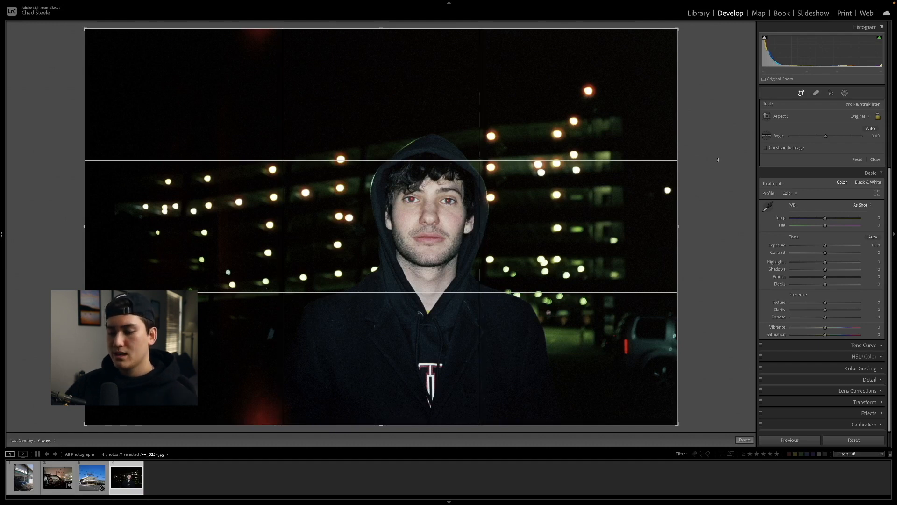
key(o)
key(o)
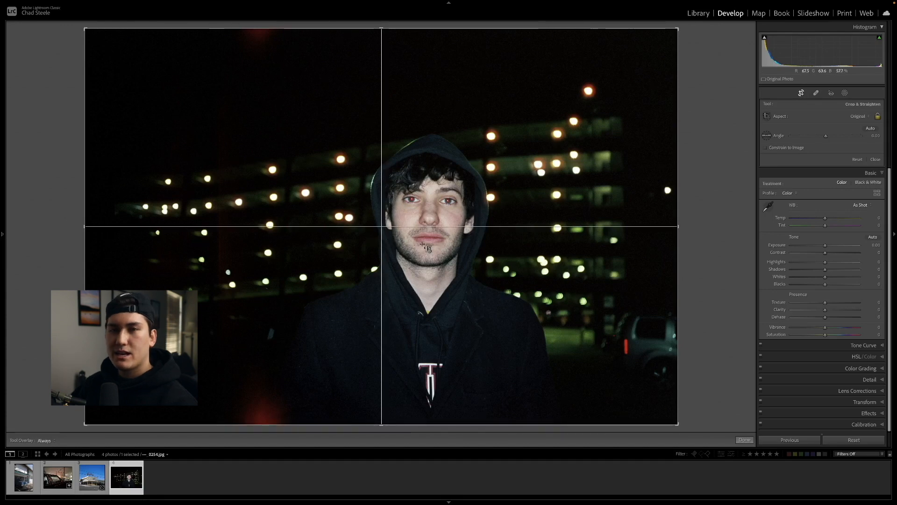
key(o)
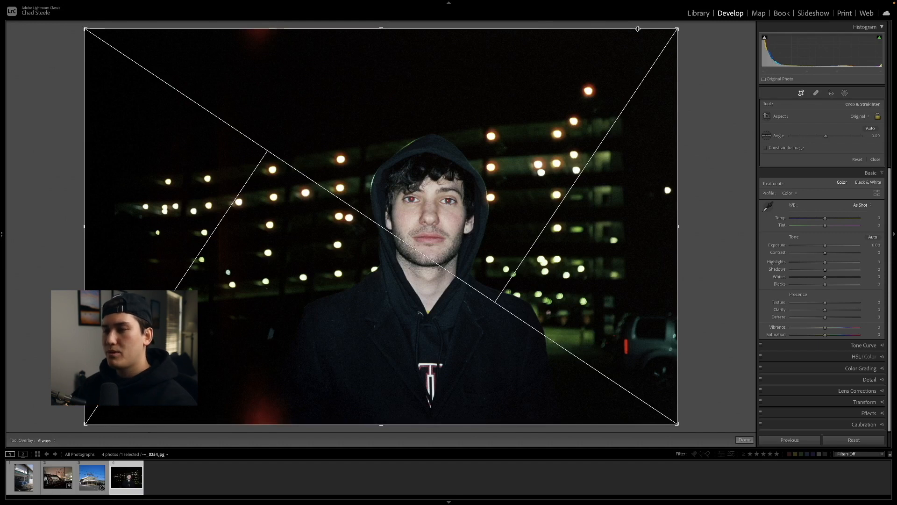
key(o)
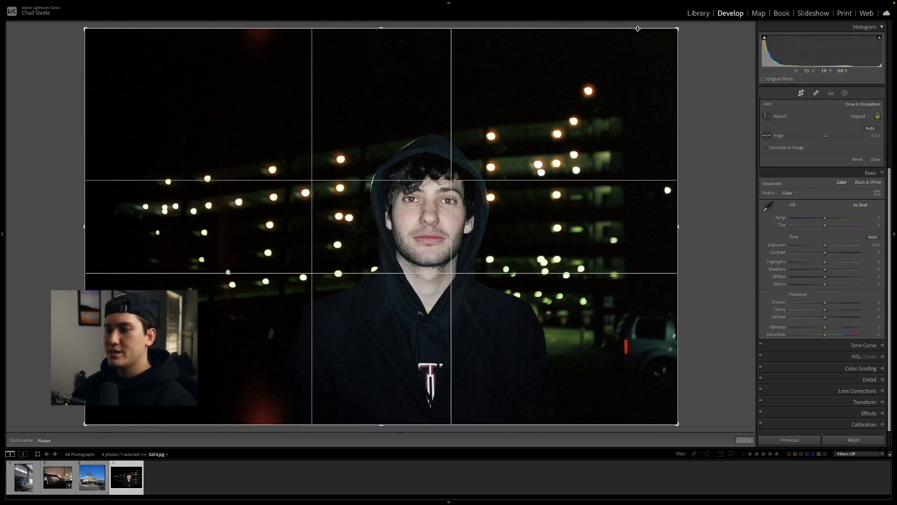
key(o)
key(o)
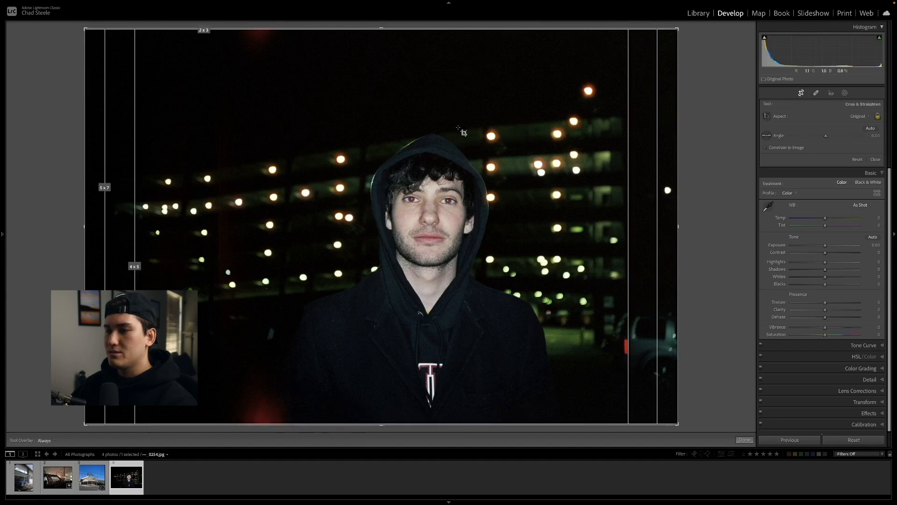
key(o)
key(o)
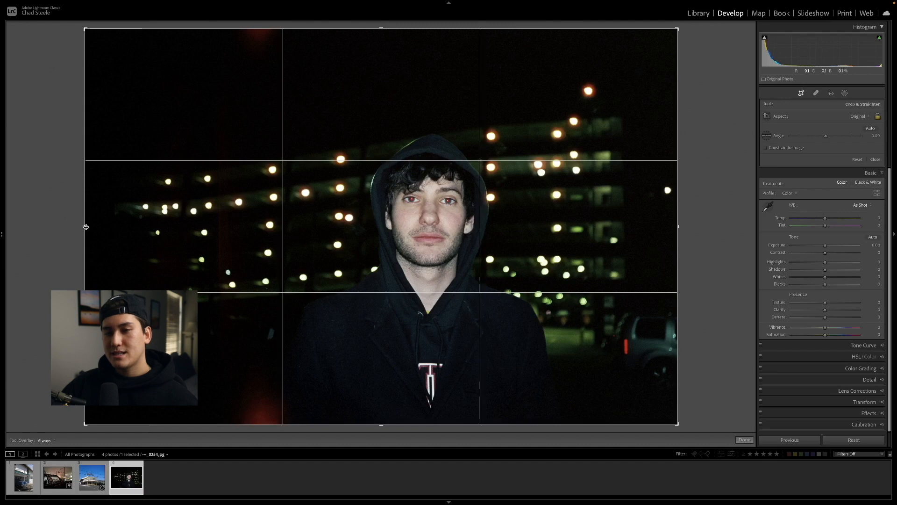
Crop the night portrait to a 6 x 7 aspect ratio, centering the hooded man in the frame
drag(86, 226, 140, 235)
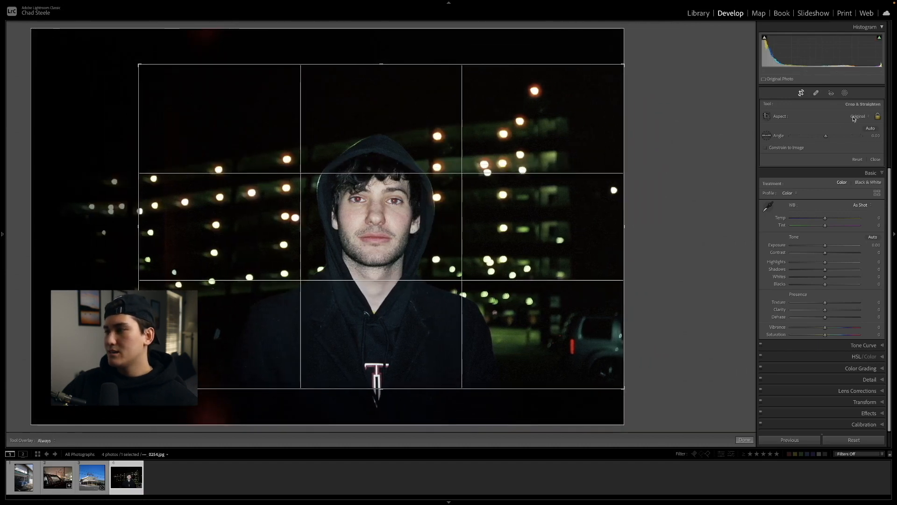
click(856, 117)
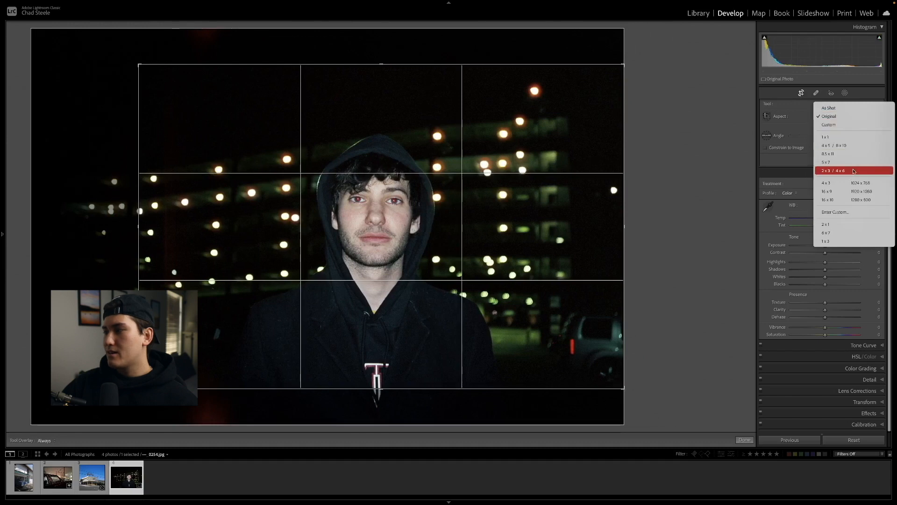
click(837, 233)
drag(514, 224, 523, 197)
drag(383, 66, 379, 47)
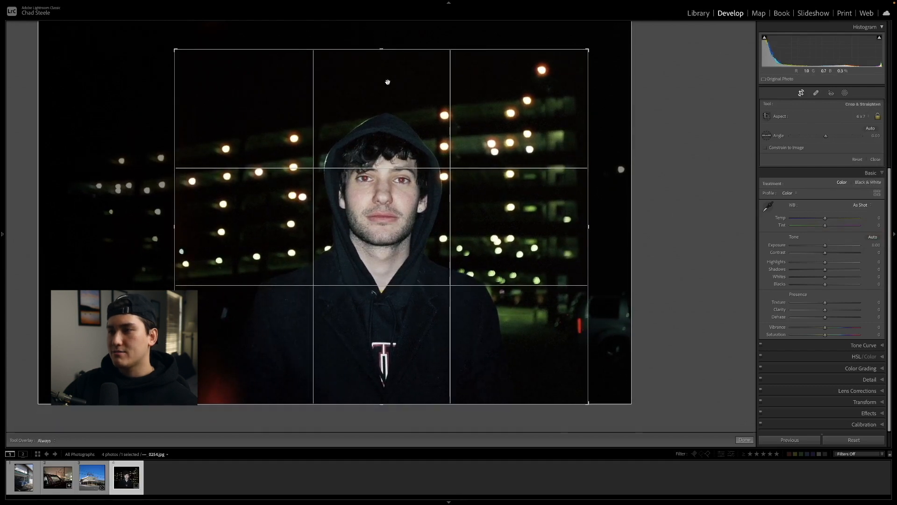
drag(384, 51, 384, 54)
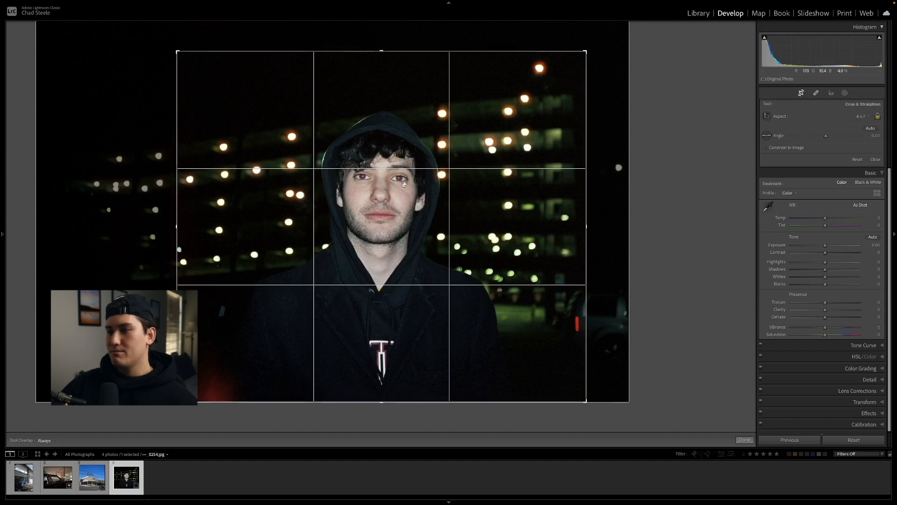
Try straightening the portrait along the row of building lights behind the man, and reset the crop
click(767, 135)
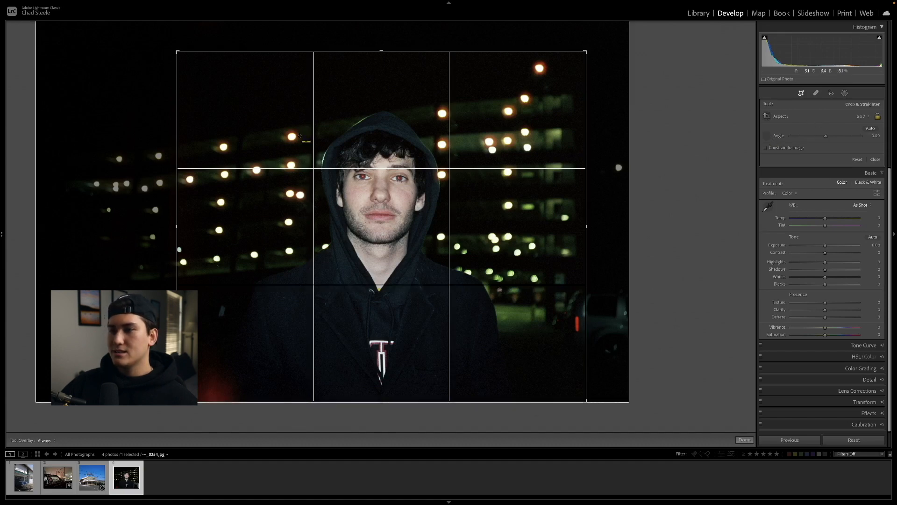
drag(247, 135, 482, 95)
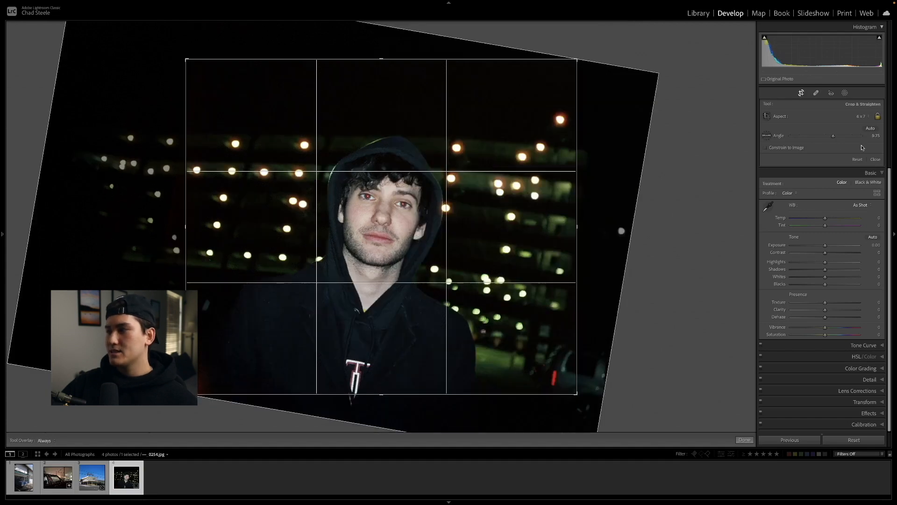
click(857, 159)
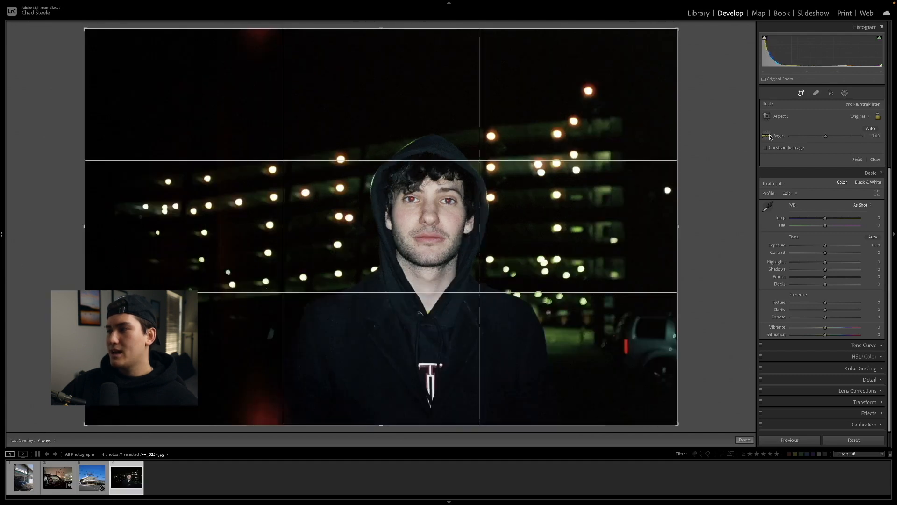
Auto-straighten the night portrait and crop it to 6 x 7, framing the man's head and upper body centrally
click(870, 129)
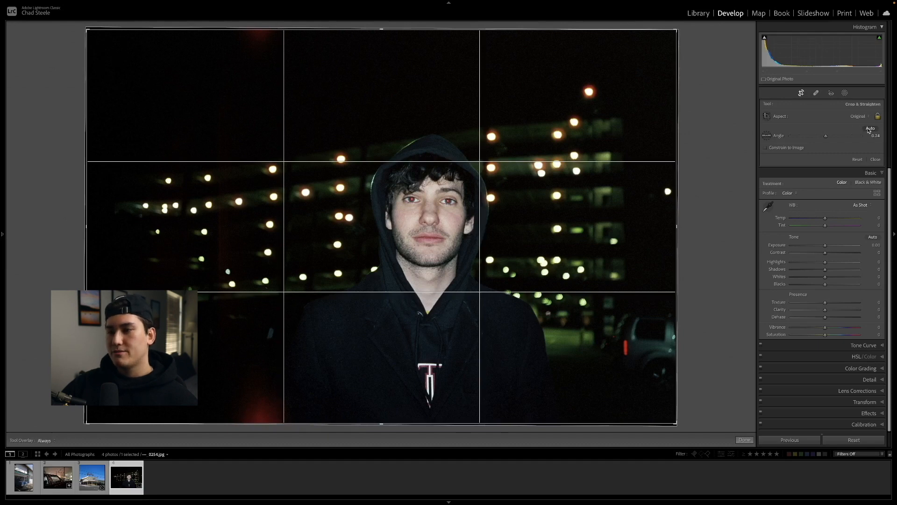
click(863, 117)
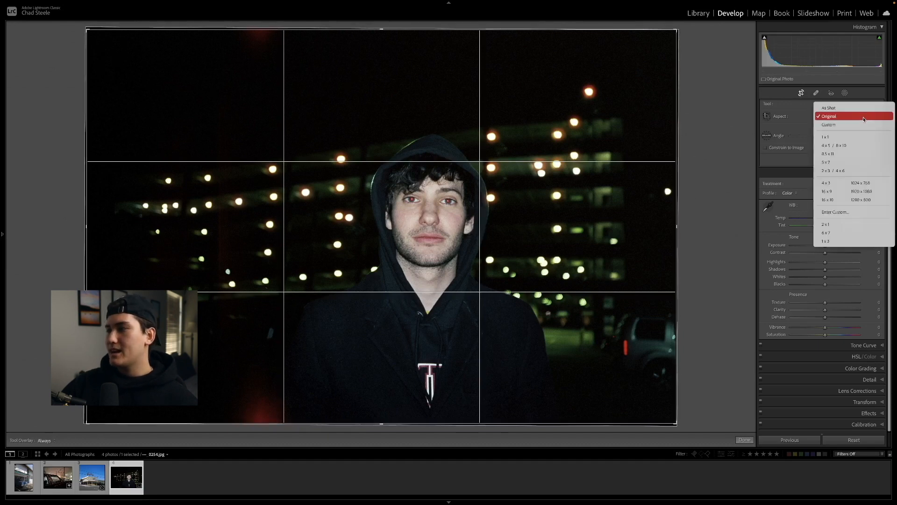
click(826, 232)
drag(152, 226, 201, 226)
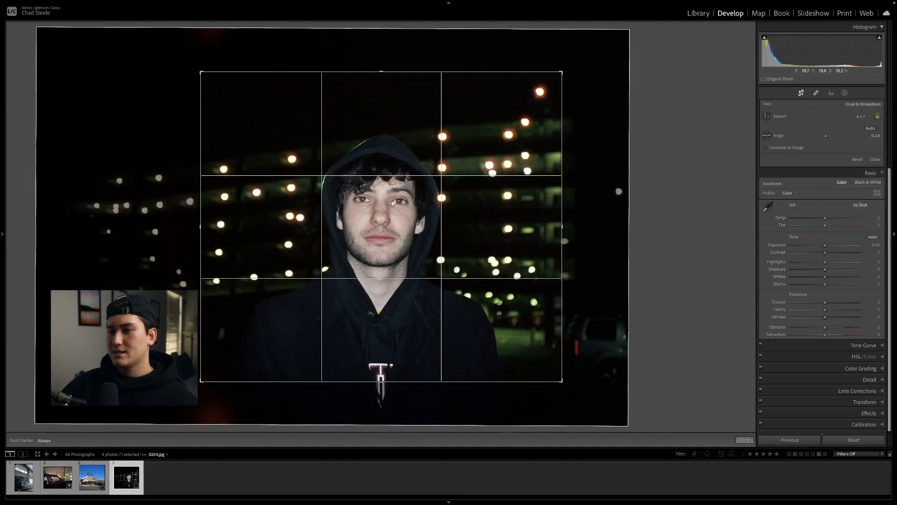
drag(393, 202, 394, 182)
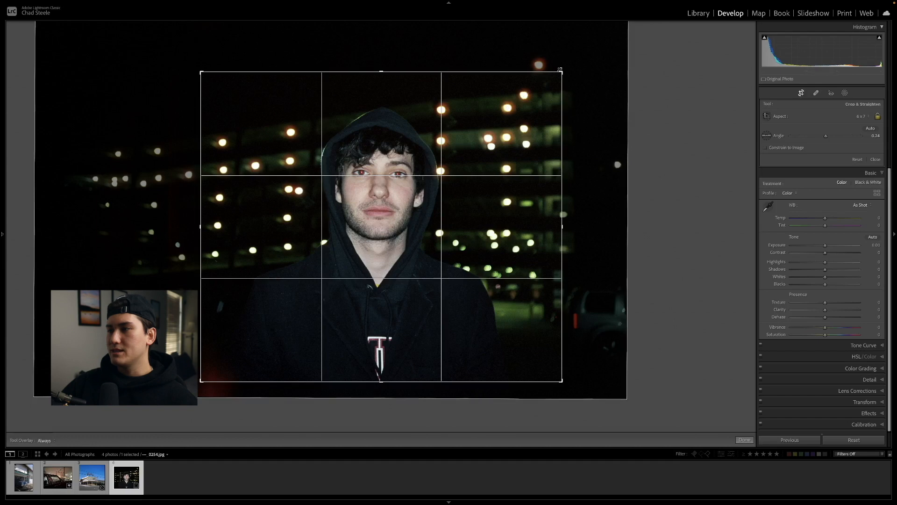
mouse_move(562, 72)
mouse_down()
mouse_move(506, 118)
mouse_move(557, 73)
mouse_up()
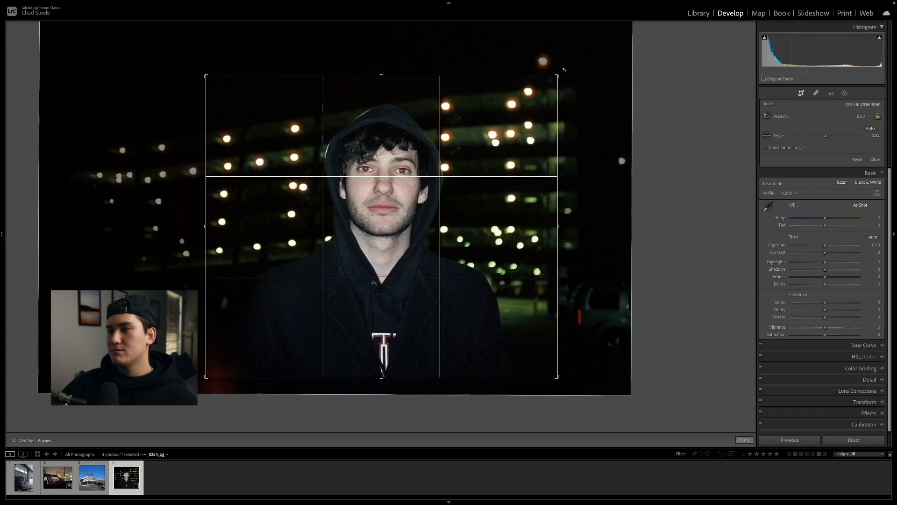
drag(565, 69, 565, 58)
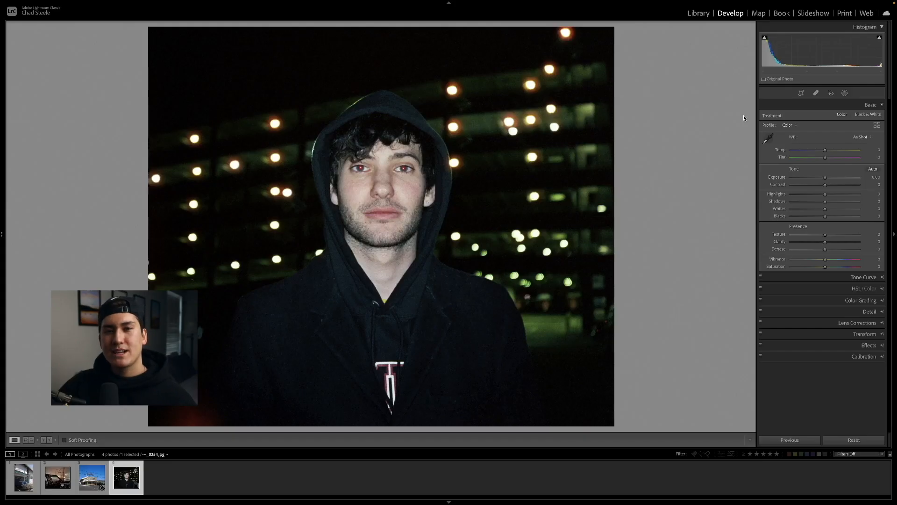
Heal away the bright light at the portrait's upper right corner with a brush size of 76
click(816, 94)
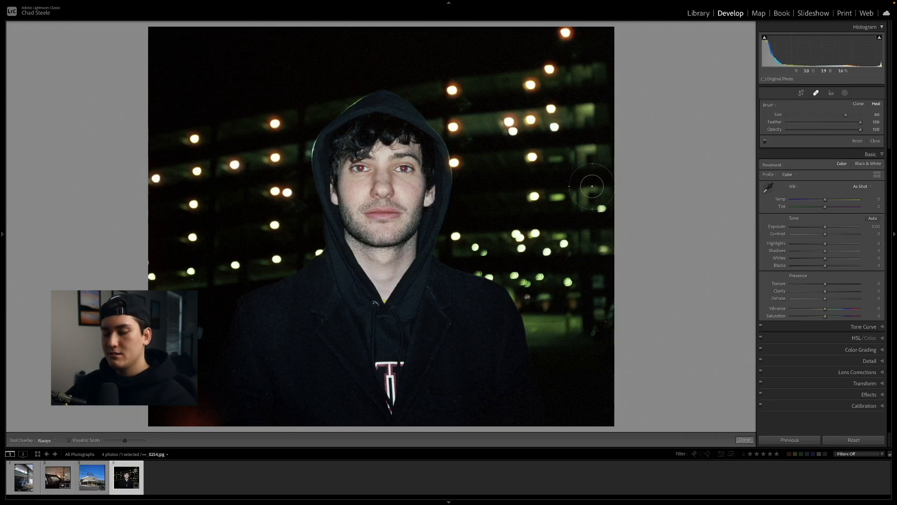
scroll(593, 186, down, 1)
scroll(592, 186, up, 1)
scroll(580, 188, up, 4)
scroll(575, 187, down, 5)
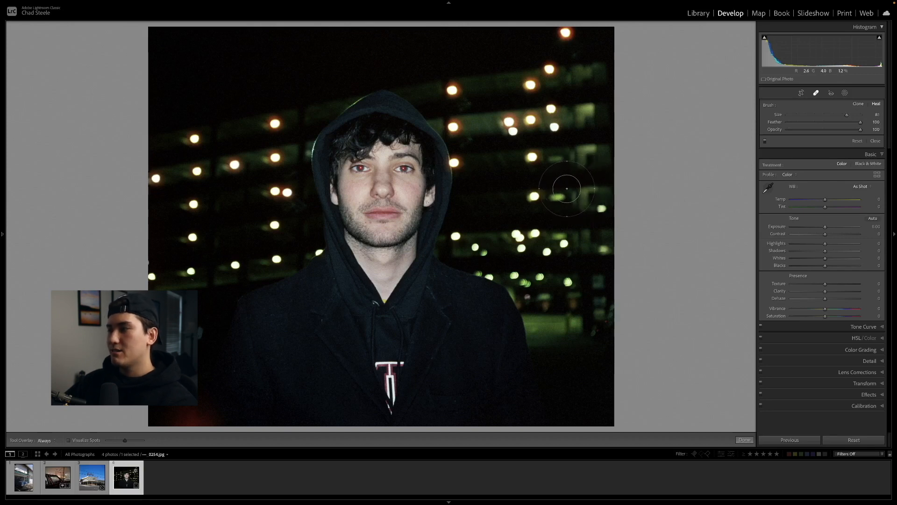
scroll(565, 188, down, 1)
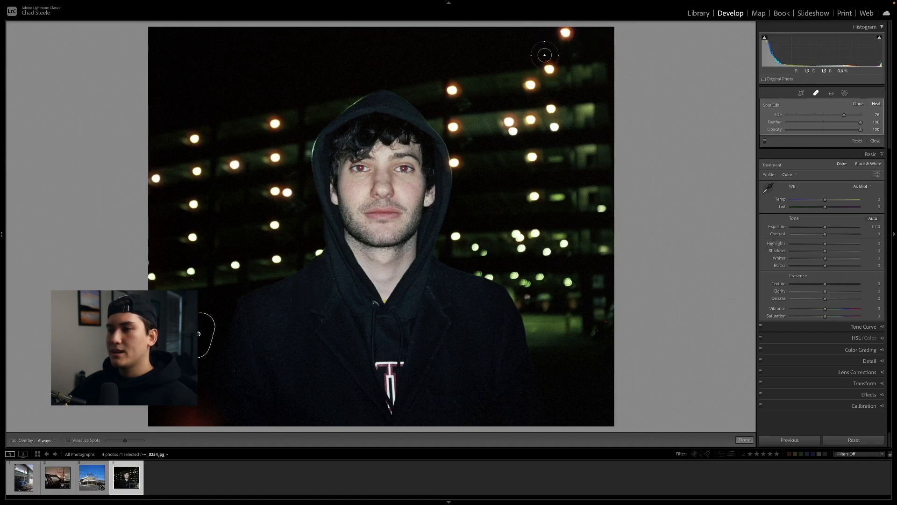
mouse_move(559, 36)
mouse_down()
mouse_move(567, 27)
mouse_move(565, 34)
mouse_up()
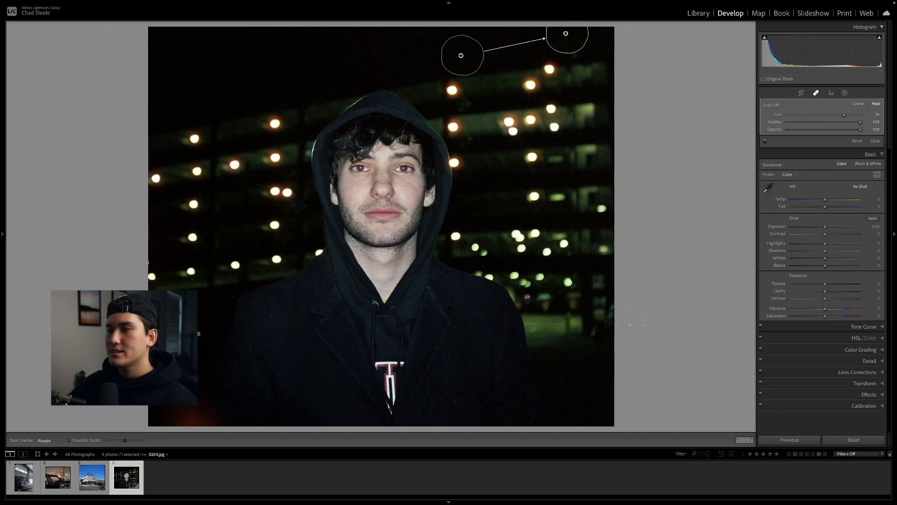
click(875, 141)
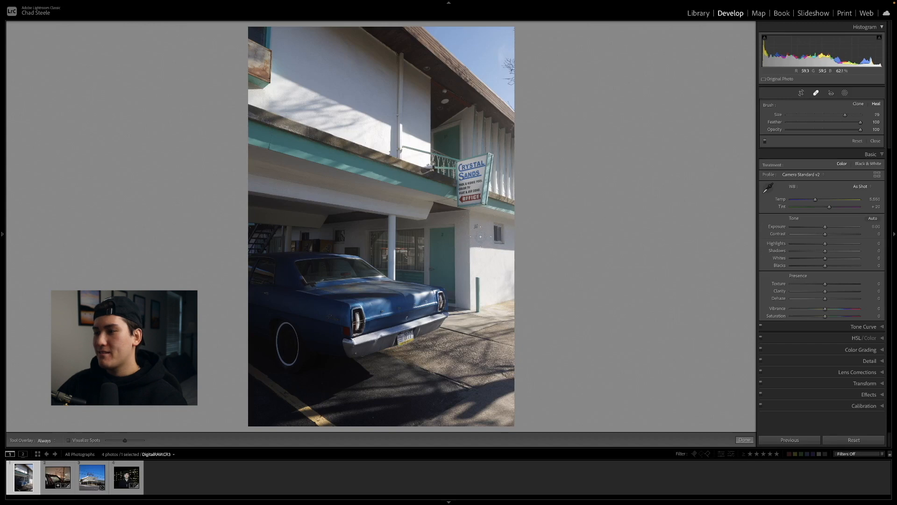
Heal the small mark on the white wall beside the window in the parked car photo, using size 77
click(474, 226)
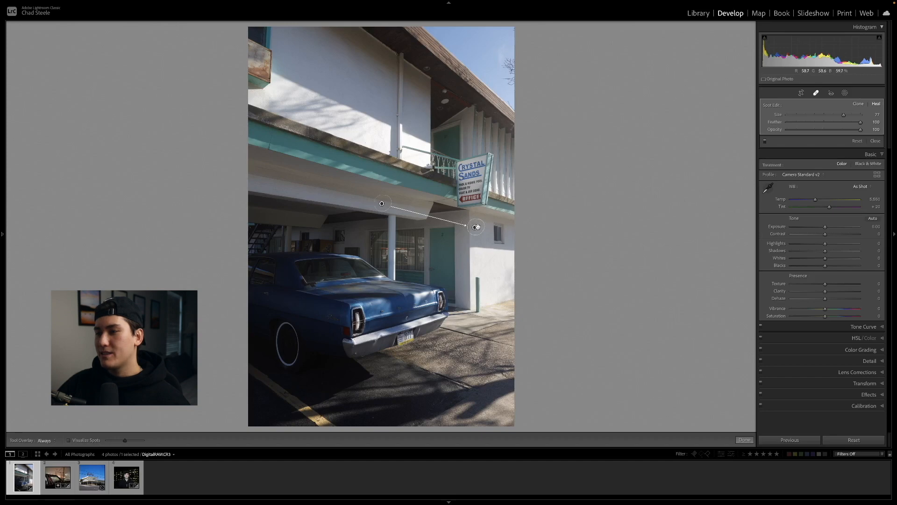
Zoom in on the healed spot on the white wall and try lowering its opacity
key(z)
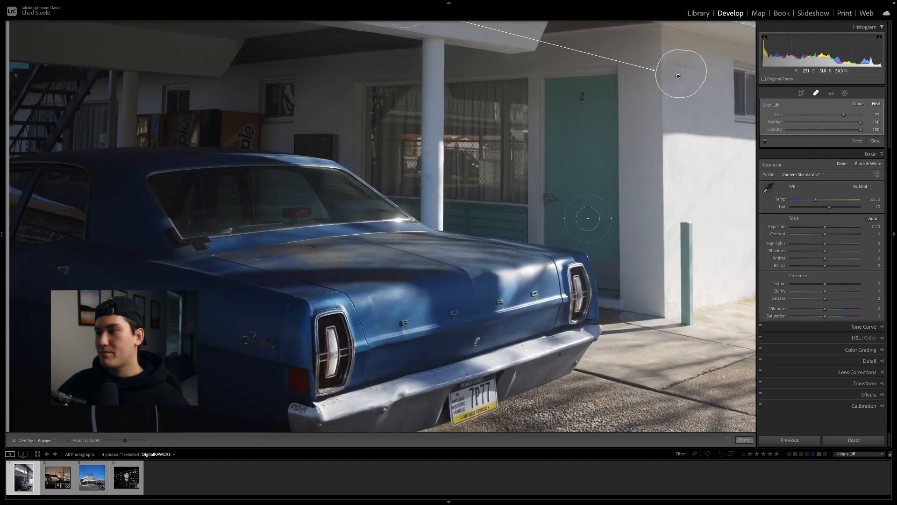
drag(599, 213, 481, 271)
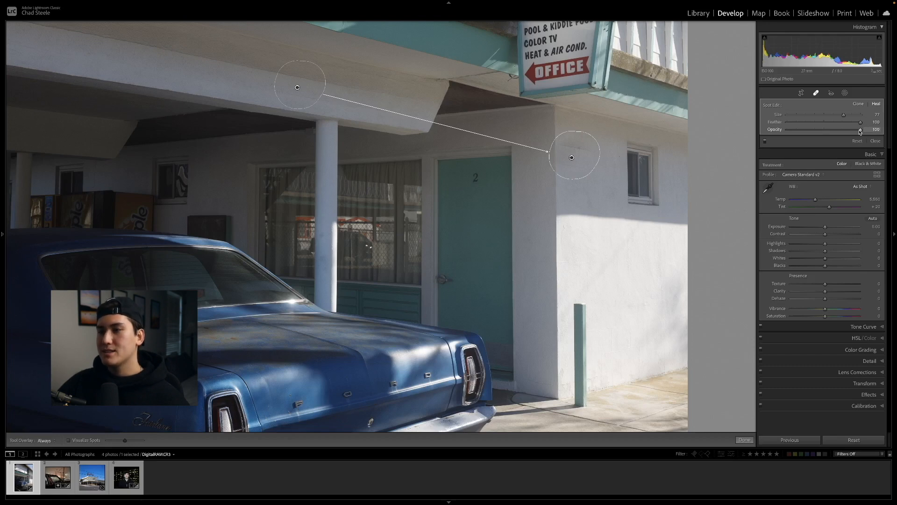
drag(861, 132, 818, 132)
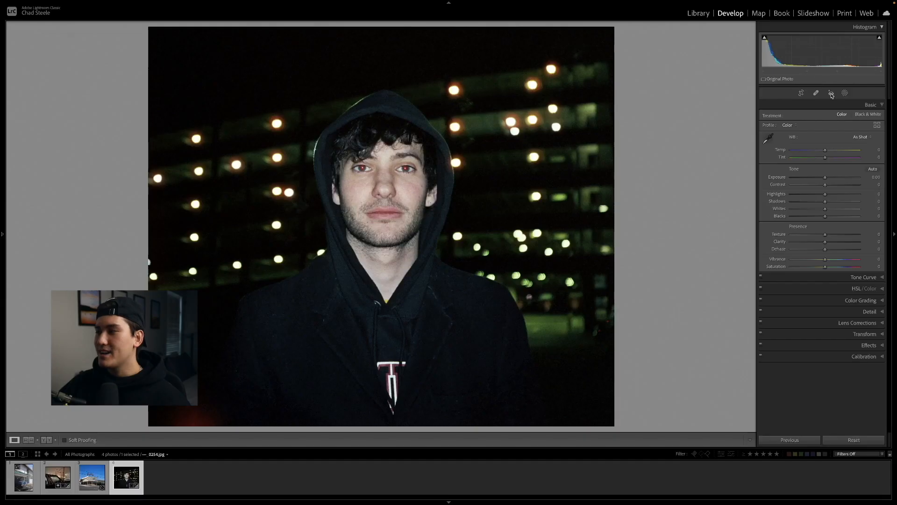
Apply Red Eye Correction to both of the man's eyes in the night portrait, and compare it with the before view
click(830, 94)
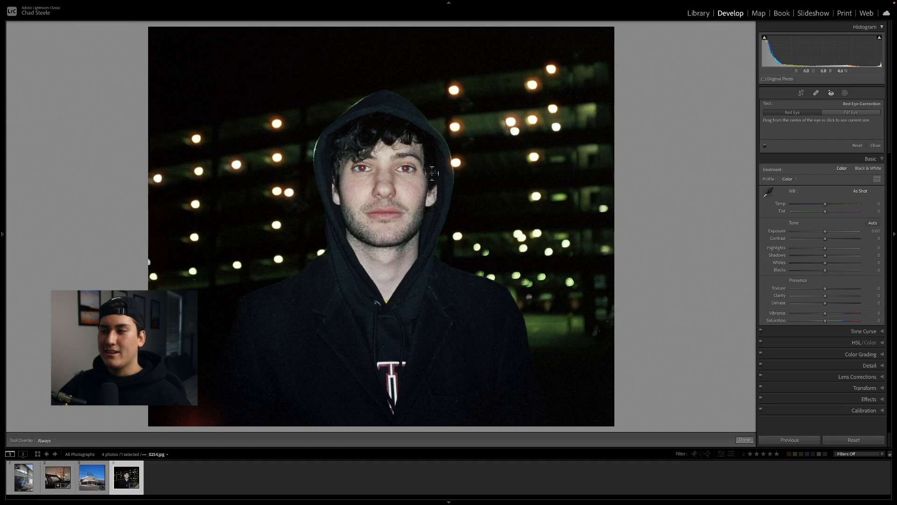
click(406, 168)
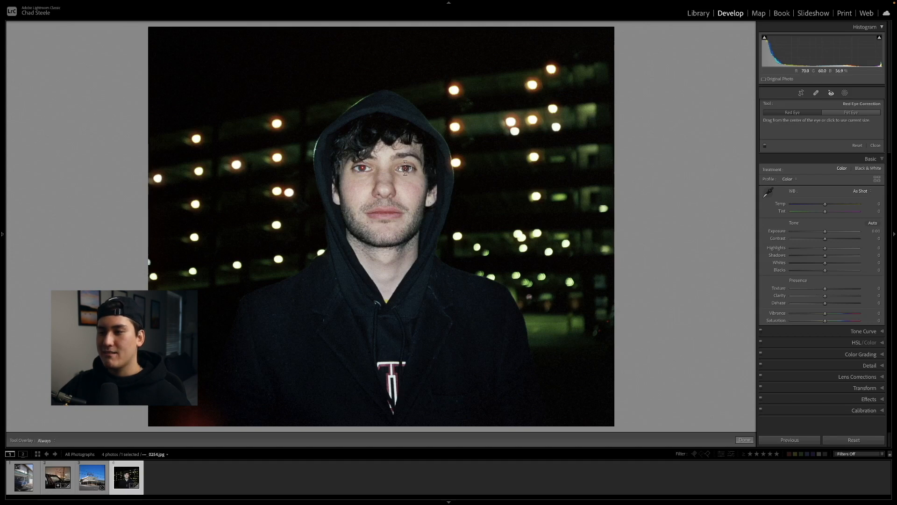
click(405, 169)
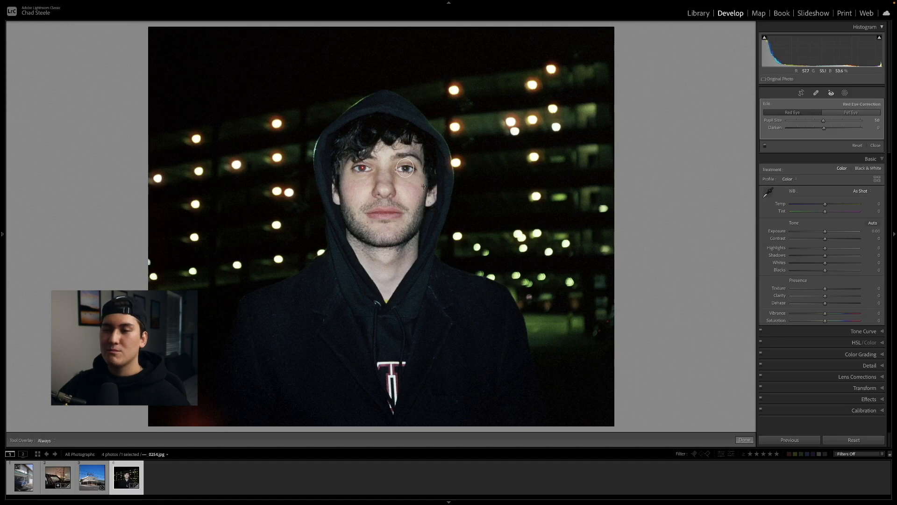
click(362, 167)
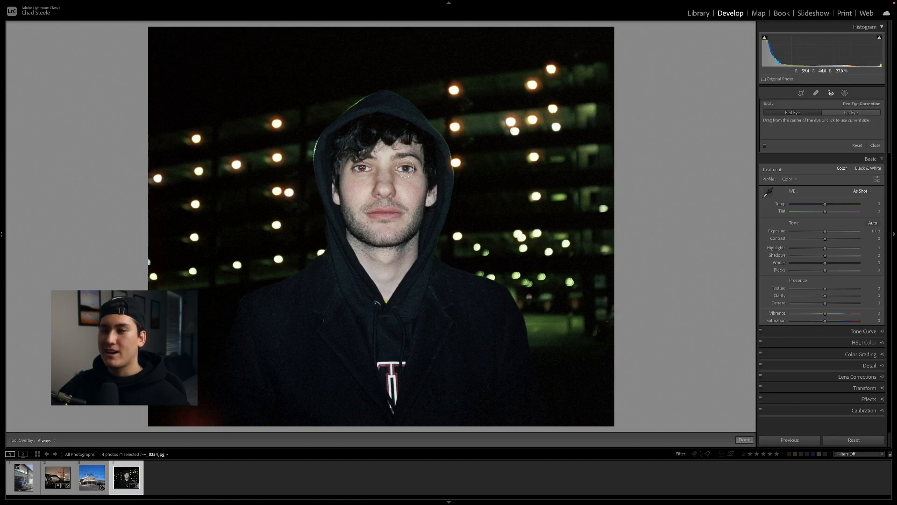
click(363, 167)
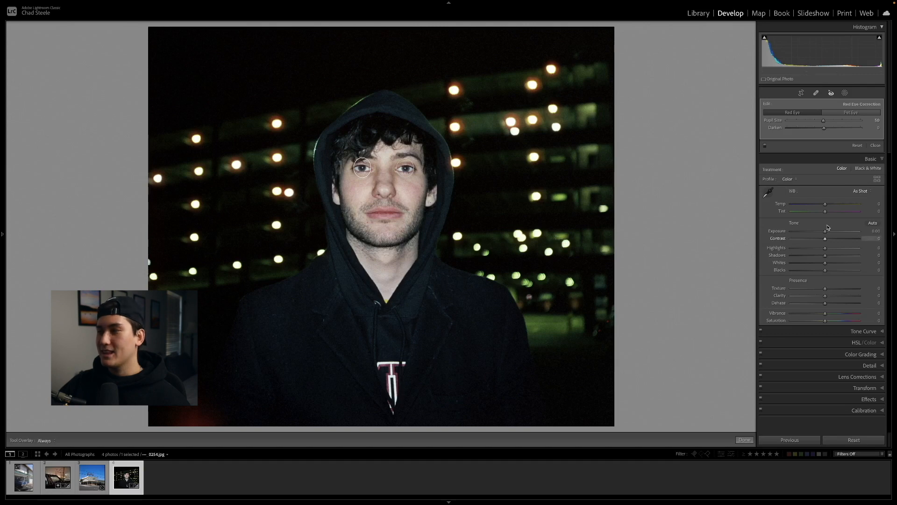
click(875, 146)
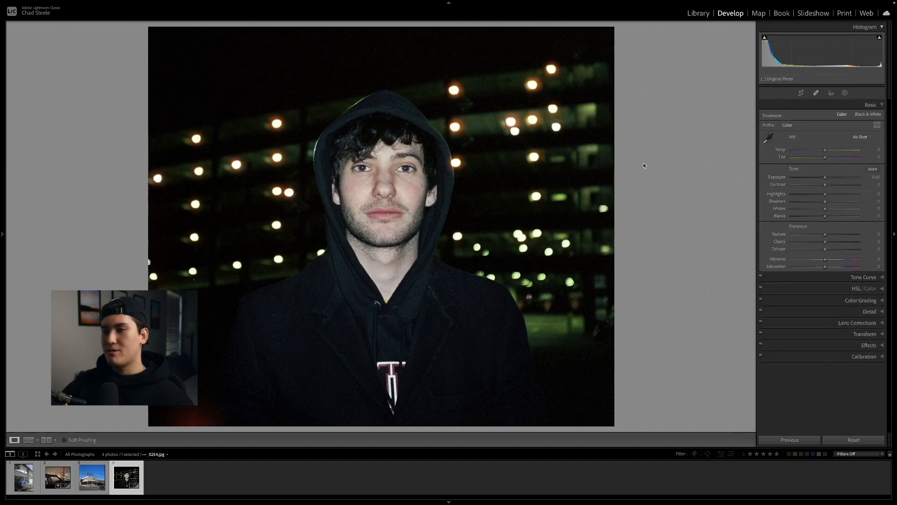
key(backslash)
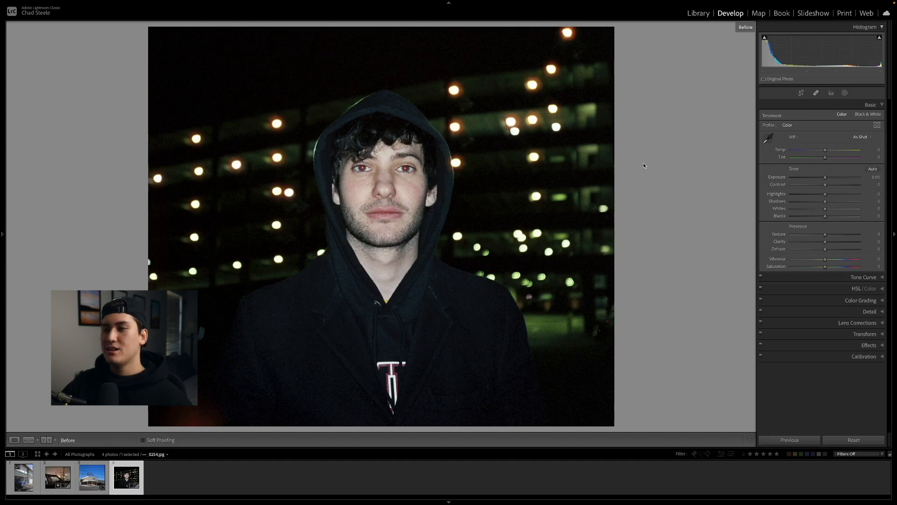
key(backslash)
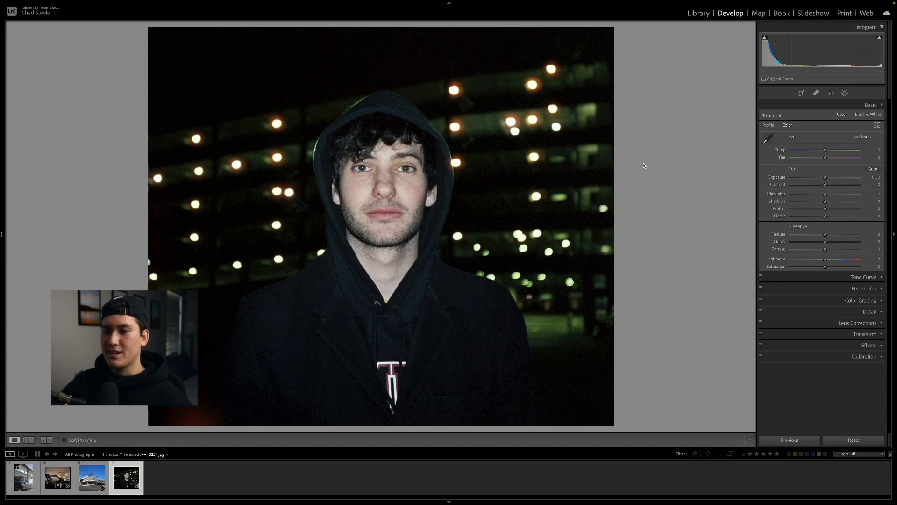
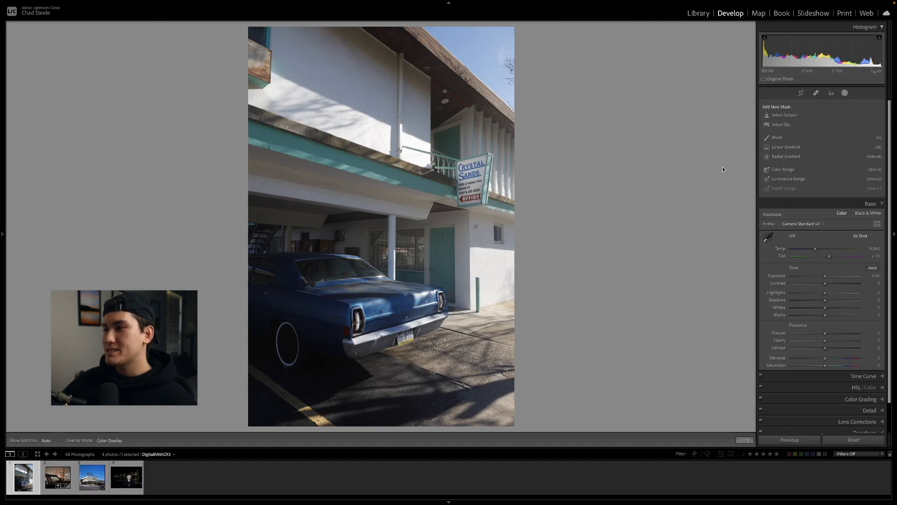
Create a Select Sky mask on the parked car photo, dock the Masks panel above its sliders, and rename the mask Sky
click(779, 124)
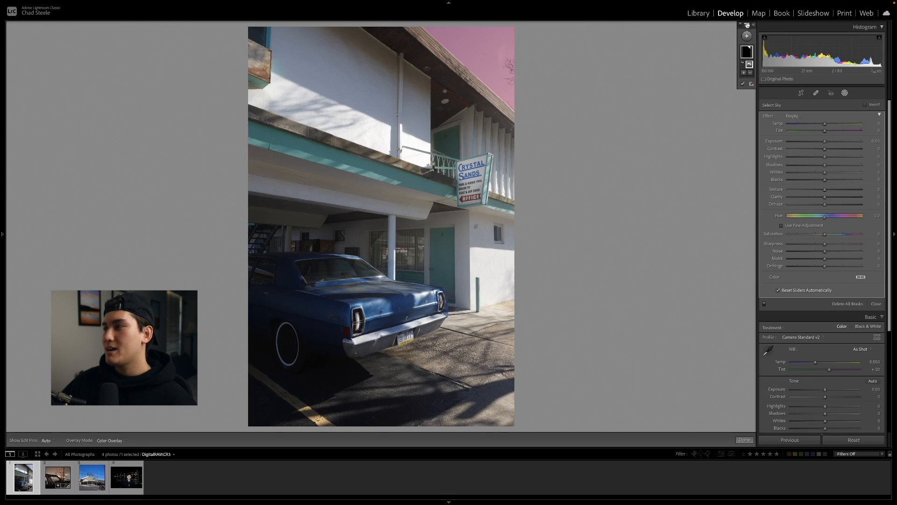
drag(746, 24, 799, 94)
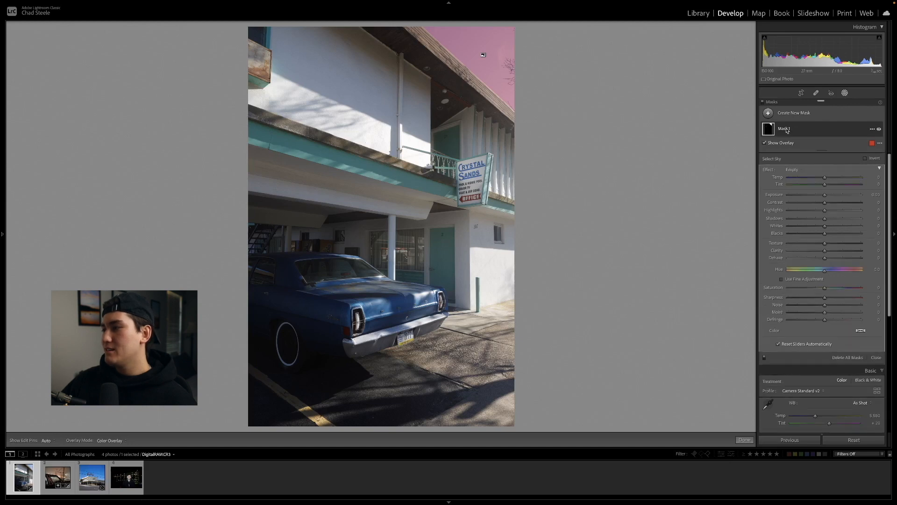
double_click(787, 129)
text(Sky)
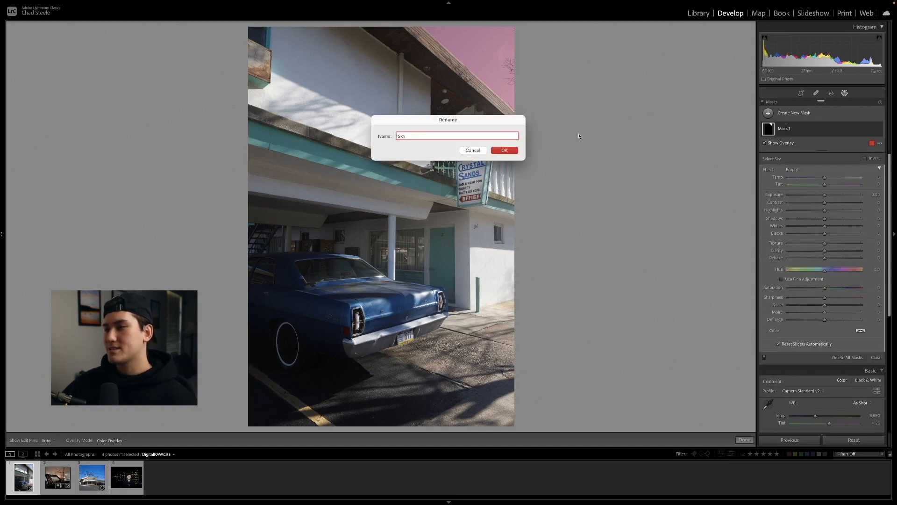
click(510, 151)
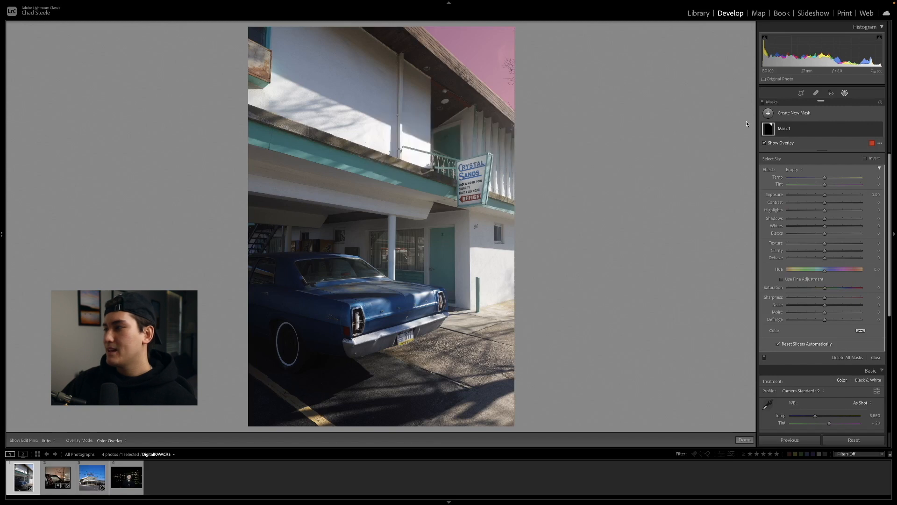
Expand the Sky mask and examine its options for adding to and subtracting from the selection
click(791, 130)
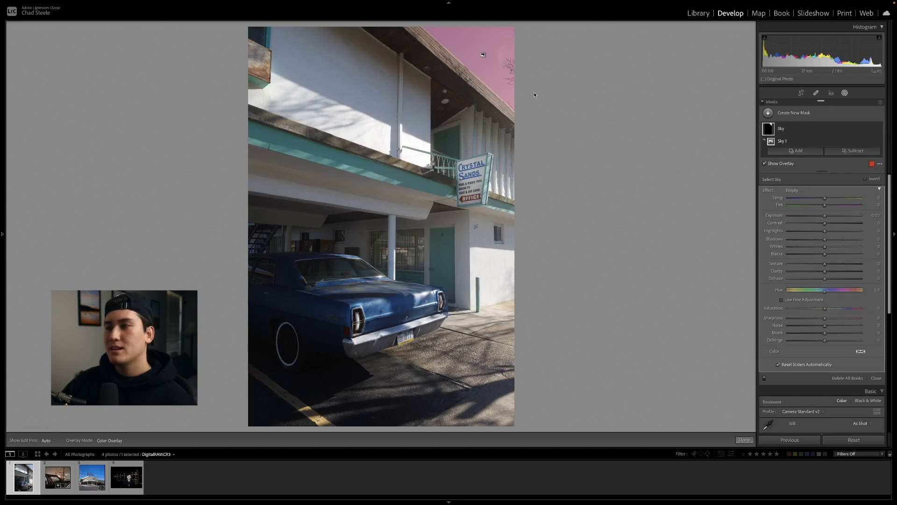
click(816, 153)
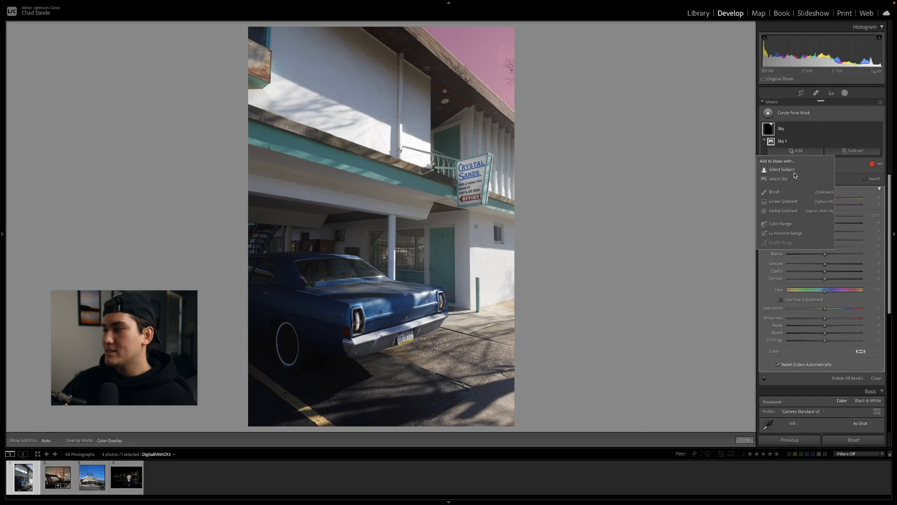
click(845, 152)
click(846, 151)
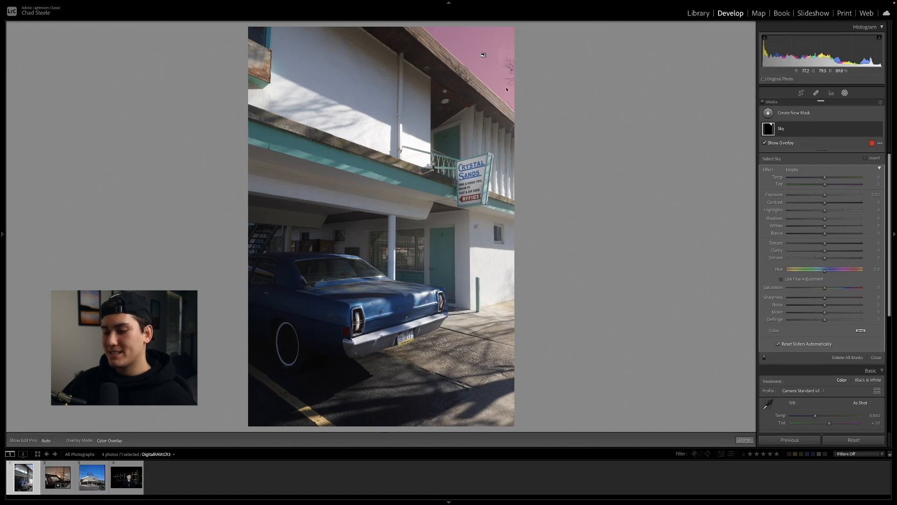
Toggle the Sky mask's color overlay off and on twice
key(o)
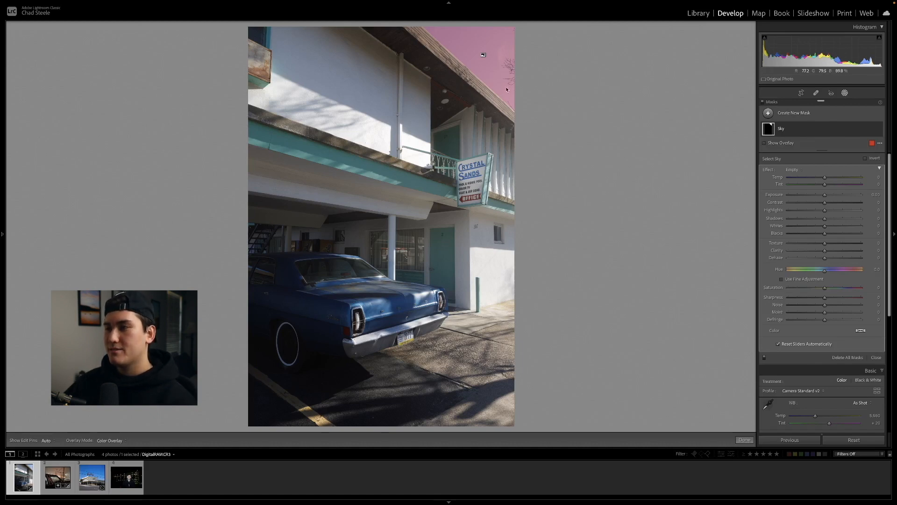
key(o)
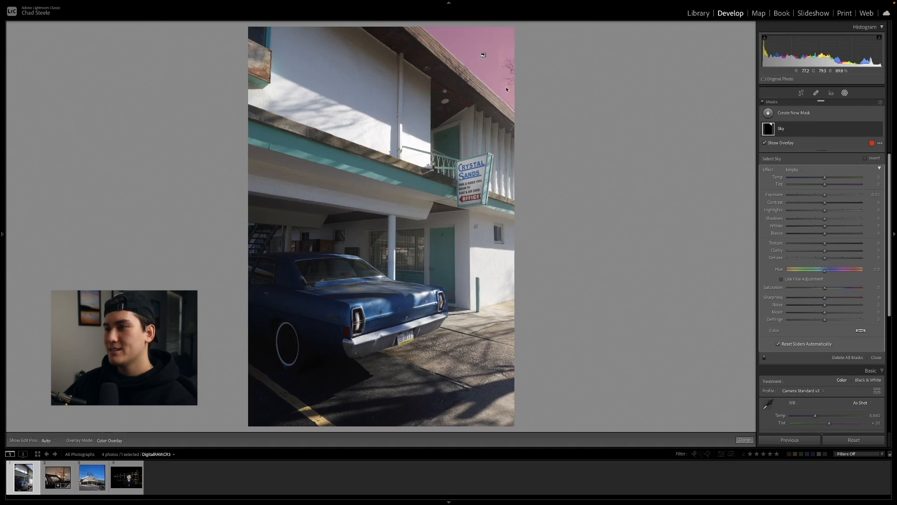
key(o)
key(o)
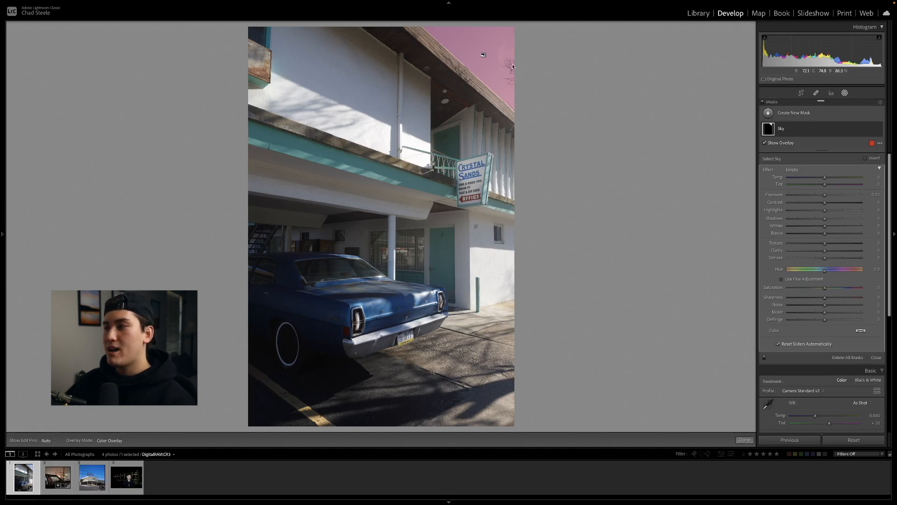
Try magenta and other colors for the mask overlay, and return it to red
click(872, 143)
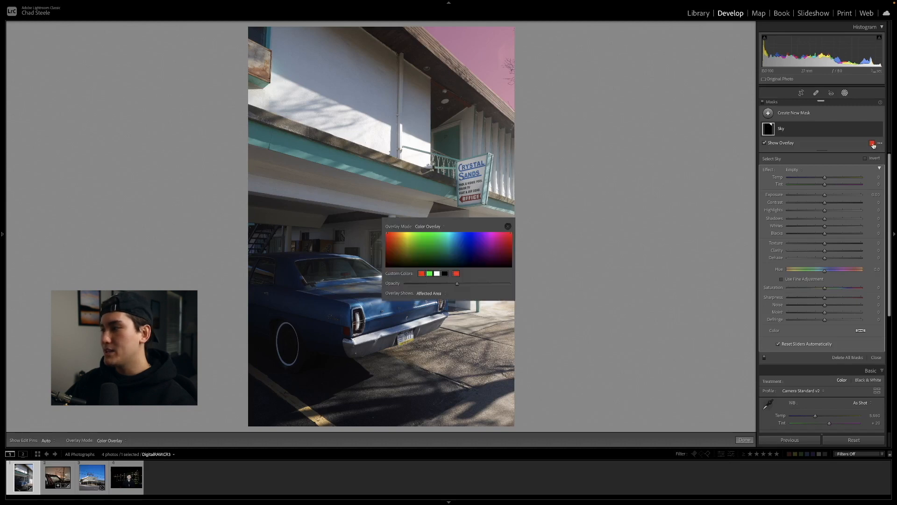
click(475, 233)
click(499, 237)
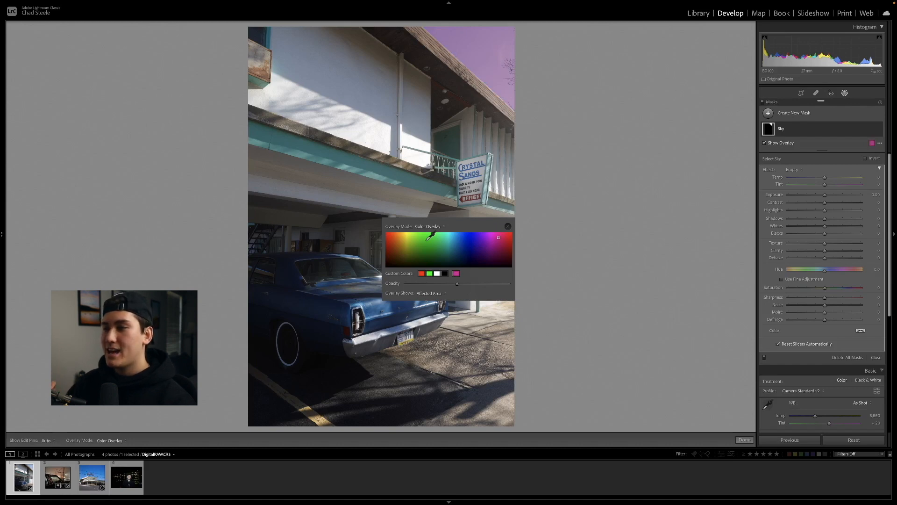
click(424, 240)
drag(415, 235, 391, 221)
click(508, 227)
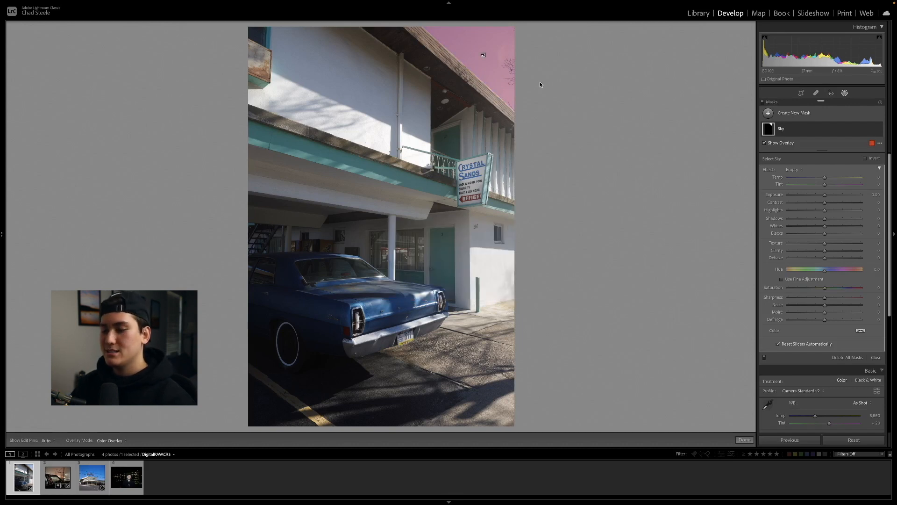
Hide the mask overlay, review the mask's sliders against the Basic adjustments, and collapse the Basic section
key(o)
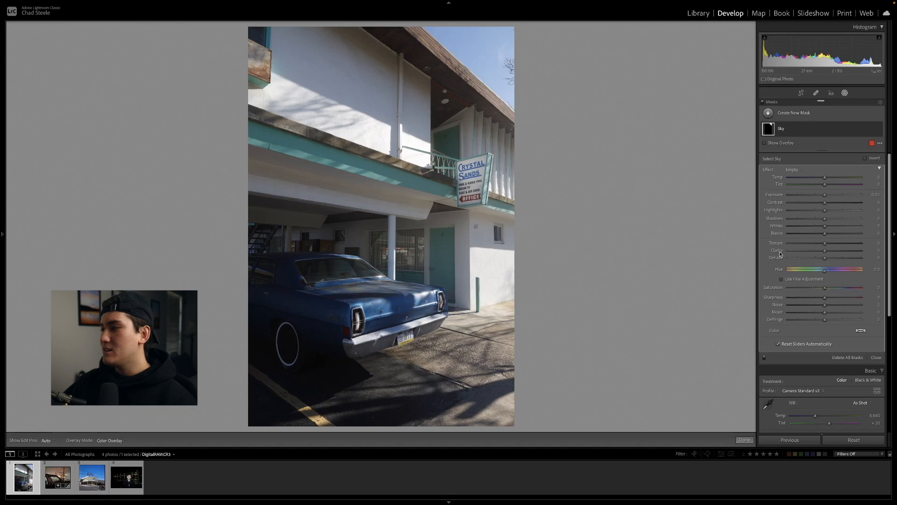
scroll(833, 294, down, 1)
scroll(833, 291, down, 6)
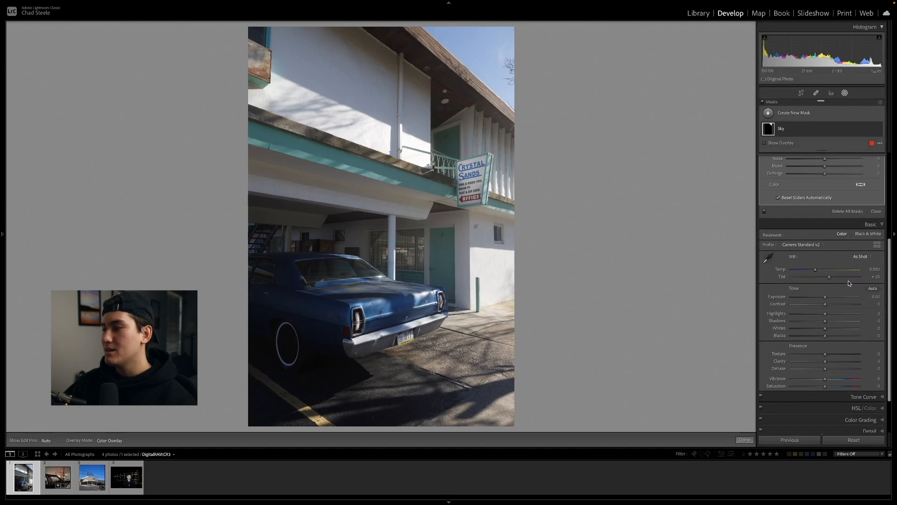
scroll(836, 294, up, 3)
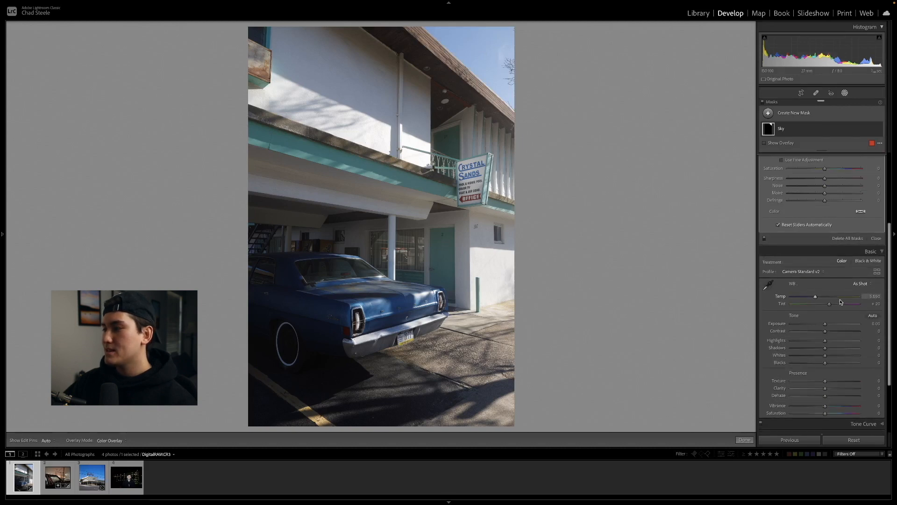
scroll(840, 309, up, 4)
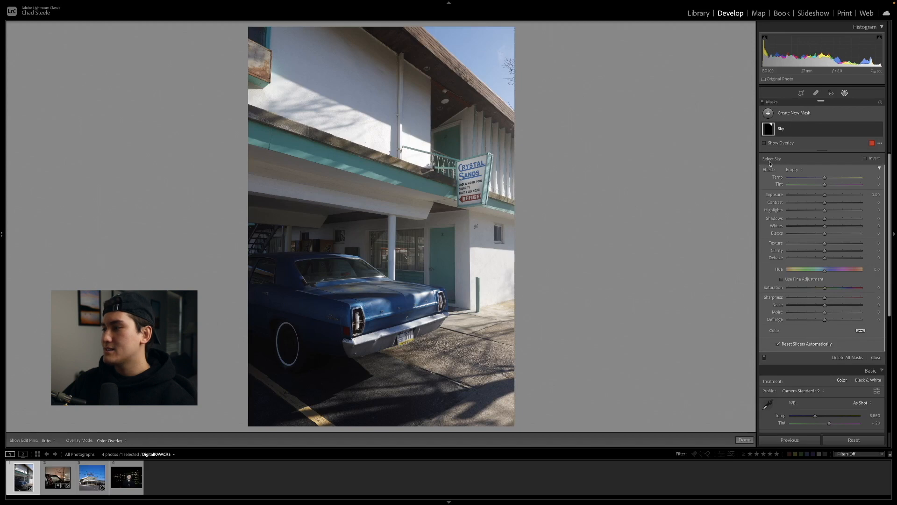
click(864, 371)
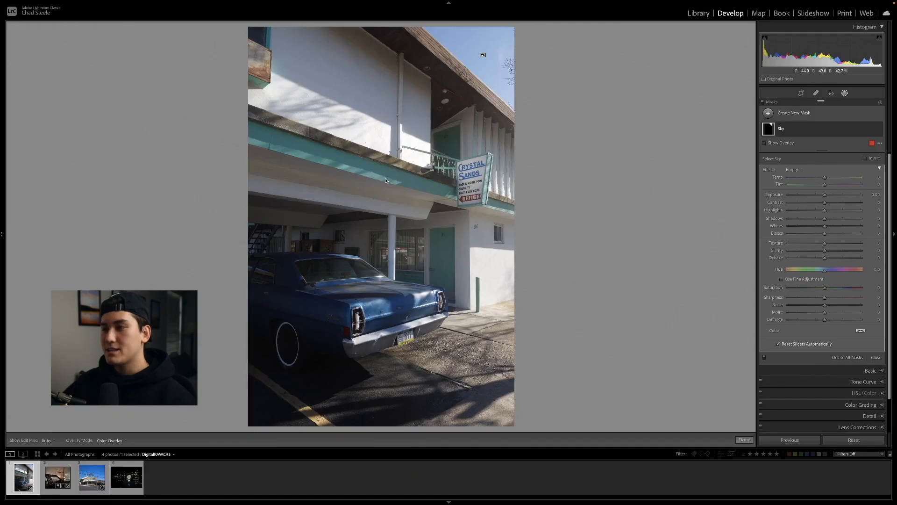
Try a cooler temperature and a greener tint on the Sky mask, undo both adjustments, and hide the overlay
mouse_move(823, 182)
mouse_down()
mouse_move(813, 180)
mouse_move(846, 181)
mouse_move(802, 177)
mouse_move(836, 185)
mouse_move(818, 187)
mouse_up()
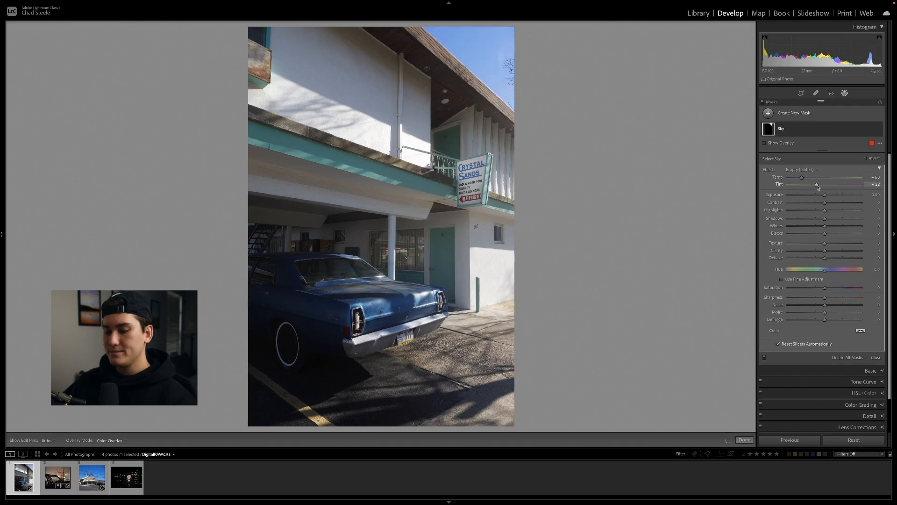
key(ctrl+z)
key(ctrl+z)
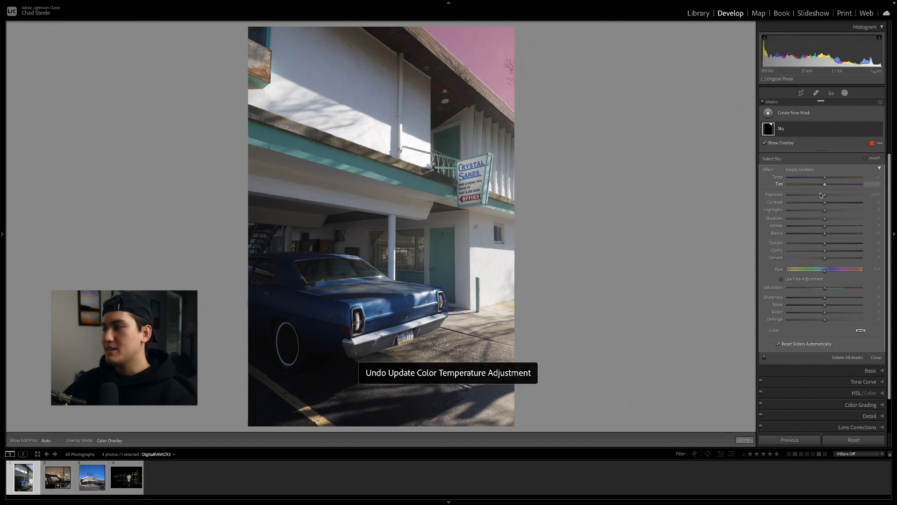
key(o)
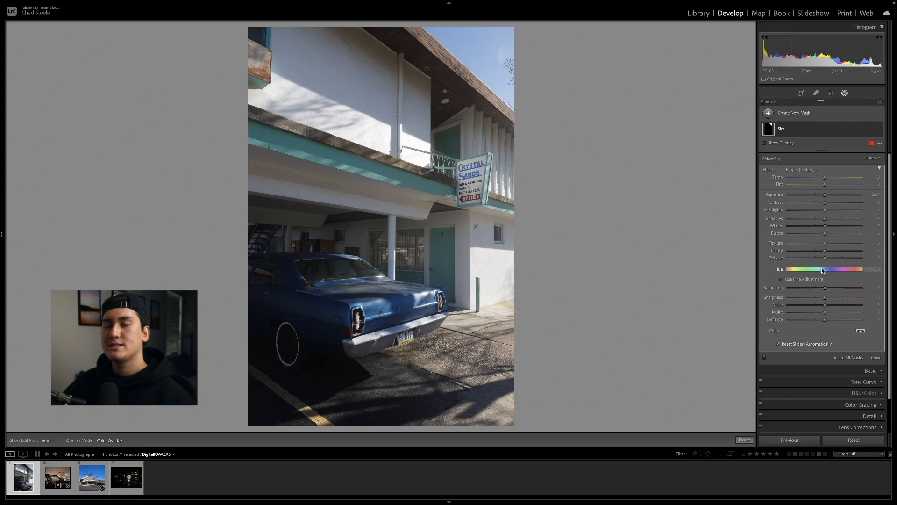
Shift the Sky mask's hue to about -41 for a teal sky, and compare it with the before view
drag(826, 275, 818, 274)
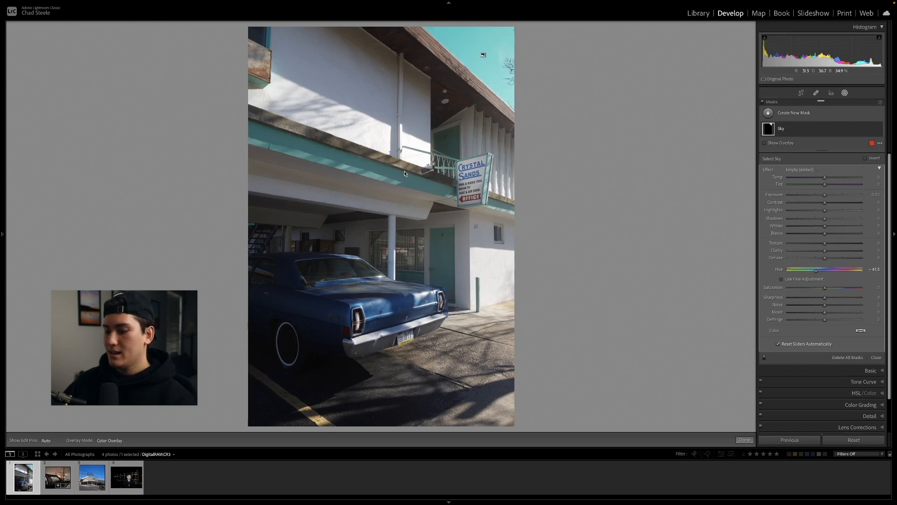
key(backslash)
key(backslash)
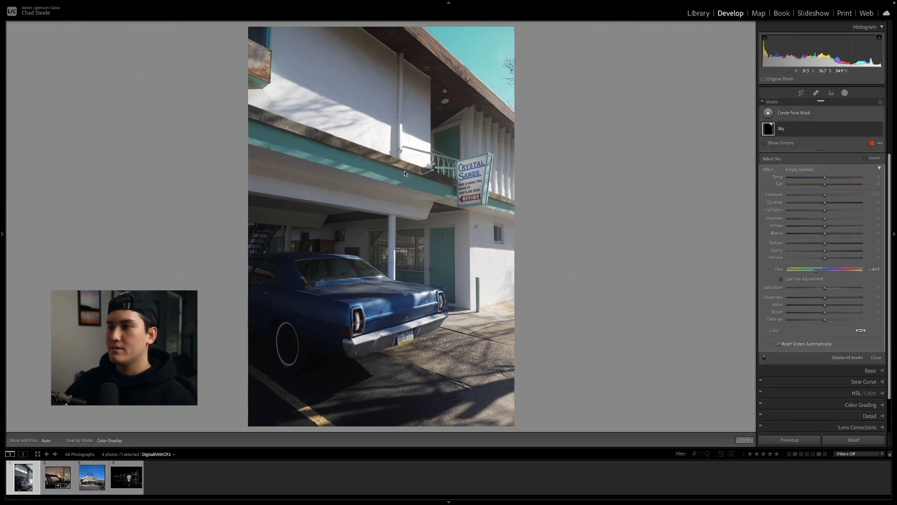
Compare the teal sky with the before view, and reduce the Sky mask's saturation to -14 and highlights to about -37
key(backslash)
key(backslash)
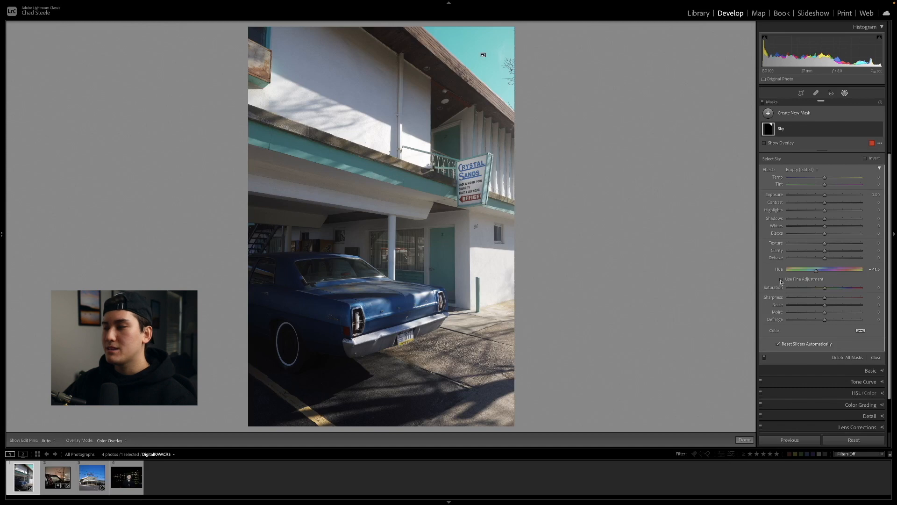
drag(819, 290, 820, 290)
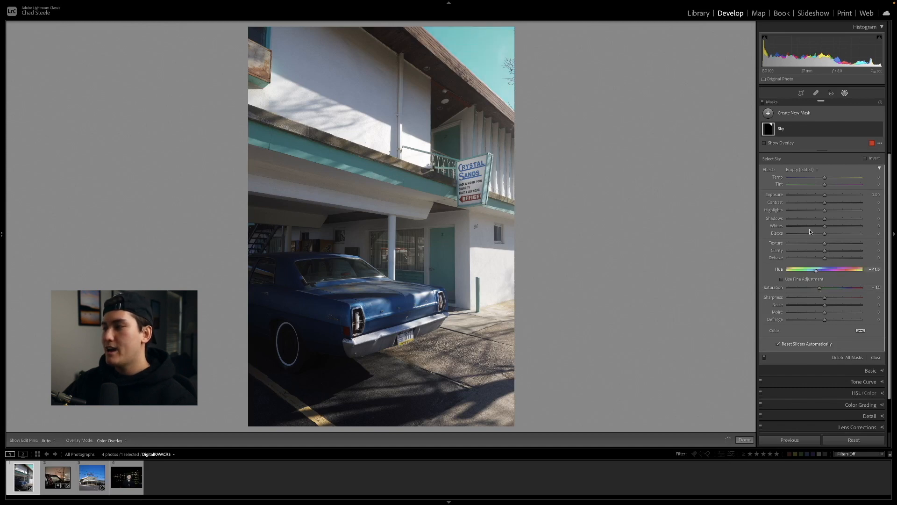
mouse_move(816, 210)
mouse_down()
mouse_move(803, 212)
mouse_move(812, 211)
mouse_up()
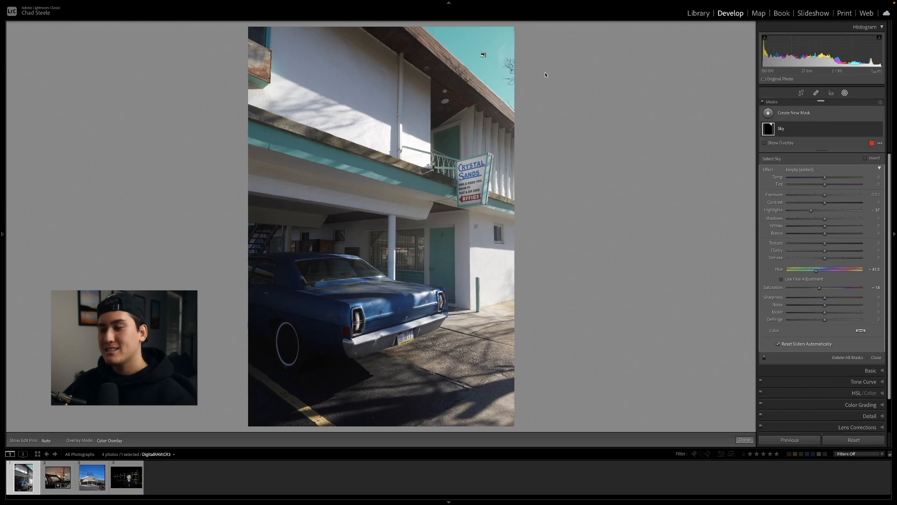
Try a stronger hue shift in the opposite direction on the Sky mask, and undo it
scroll(853, 404, down, 1)
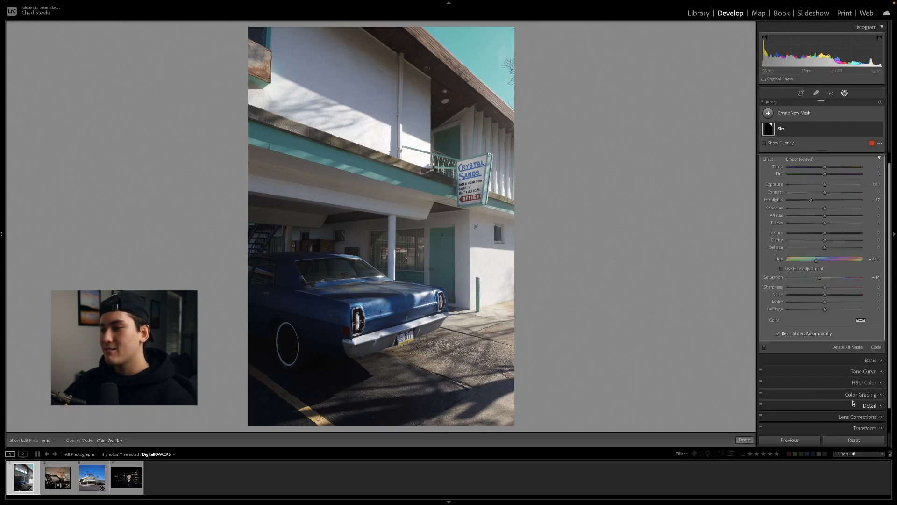
scroll(852, 405, up, 1)
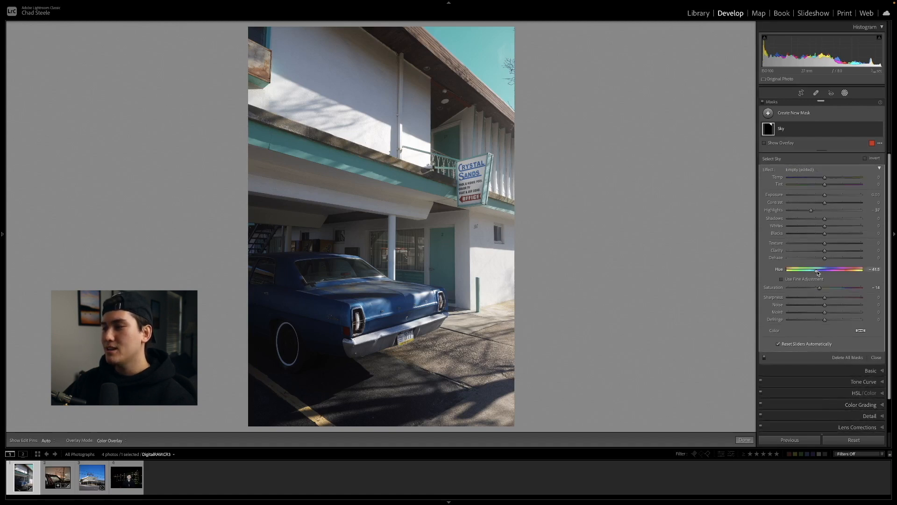
drag(817, 273, 845, 269)
key(ctrl+z)
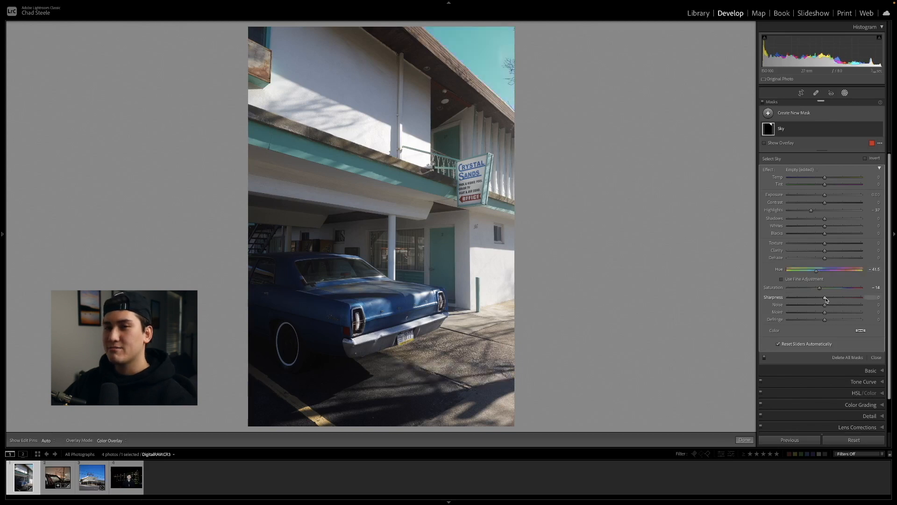
Try the Sharpness, Noise and Moiré adjustments on the Sky mask one at a time, undoing each
drag(826, 300, 793, 294)
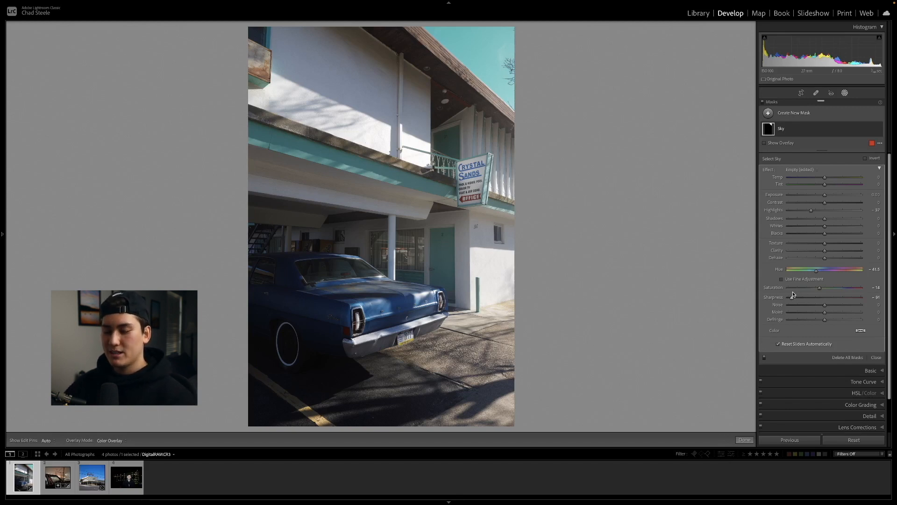
key(ctrl+z)
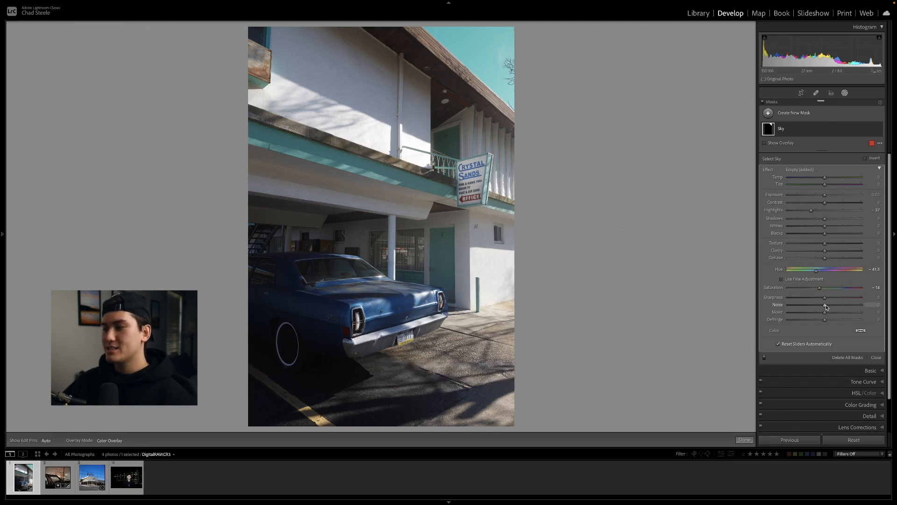
drag(826, 305, 839, 304)
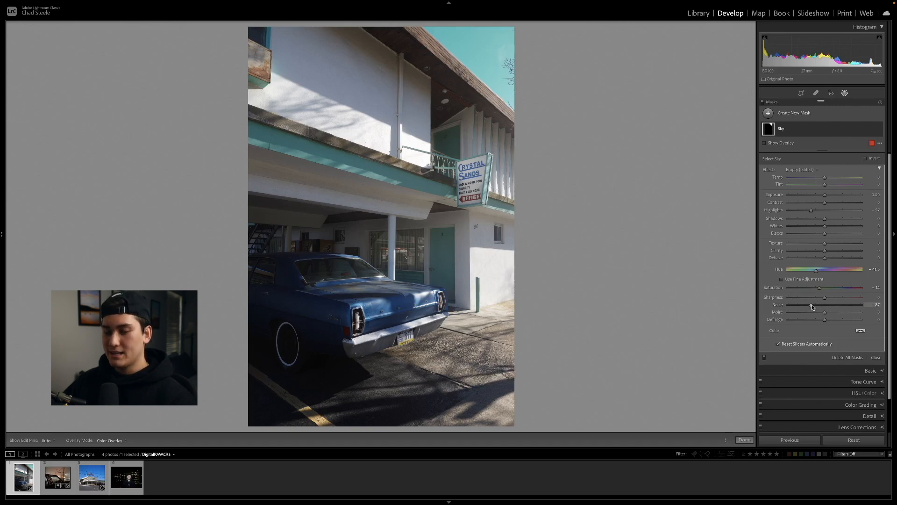
key(ctrl+z)
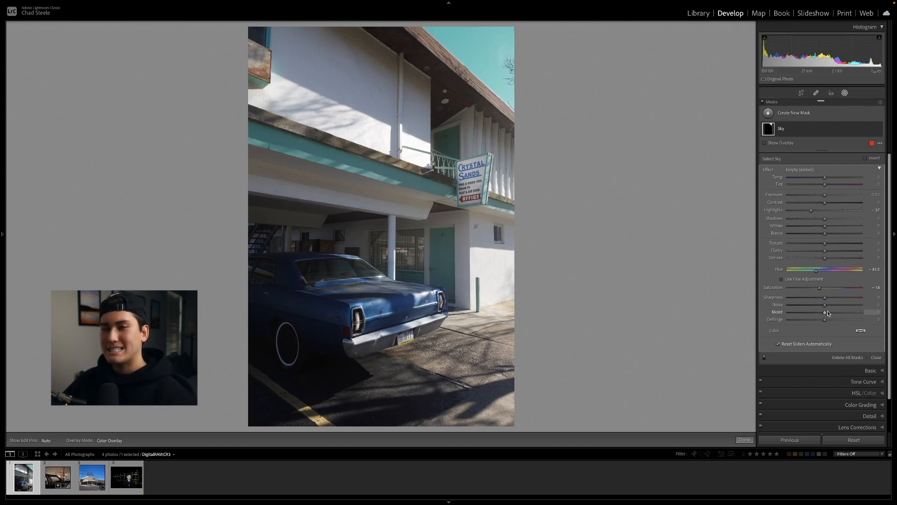
drag(827, 314, 808, 314)
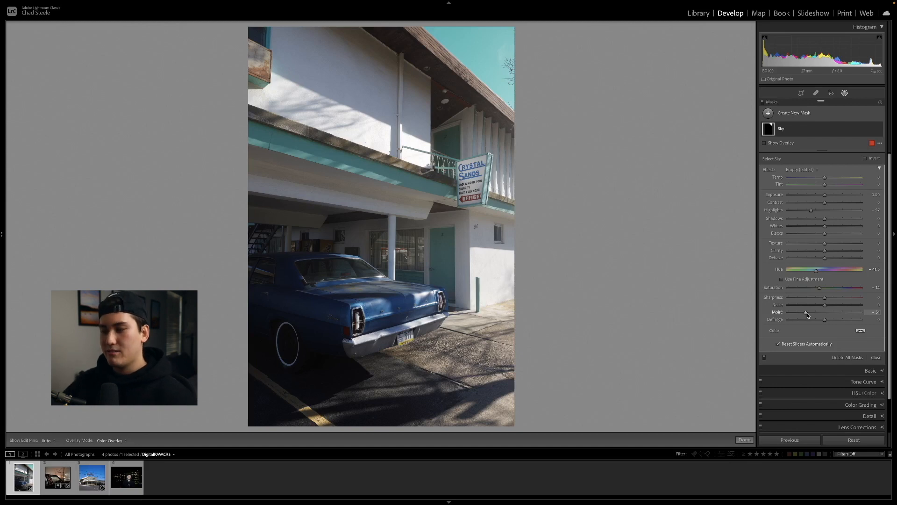
key(ctrl+z)
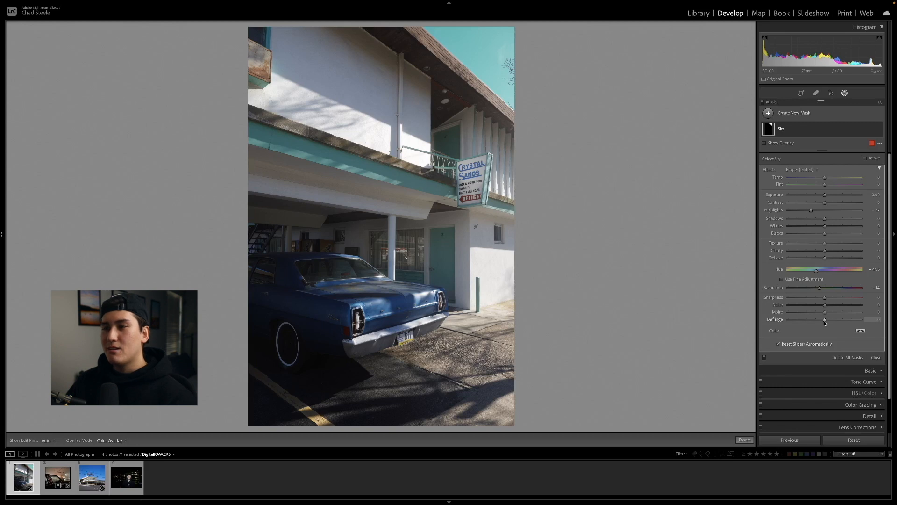
Try darkening the Sky mask's exposure and varying its defringe amount, and undo both adjustments
drag(825, 194, 804, 195)
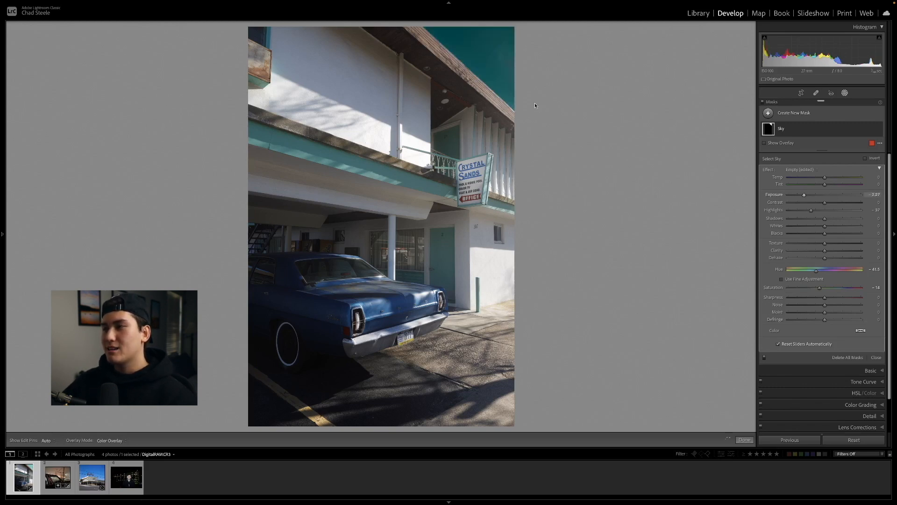
drag(825, 319, 781, 320)
drag(896, 333, 837, 325)
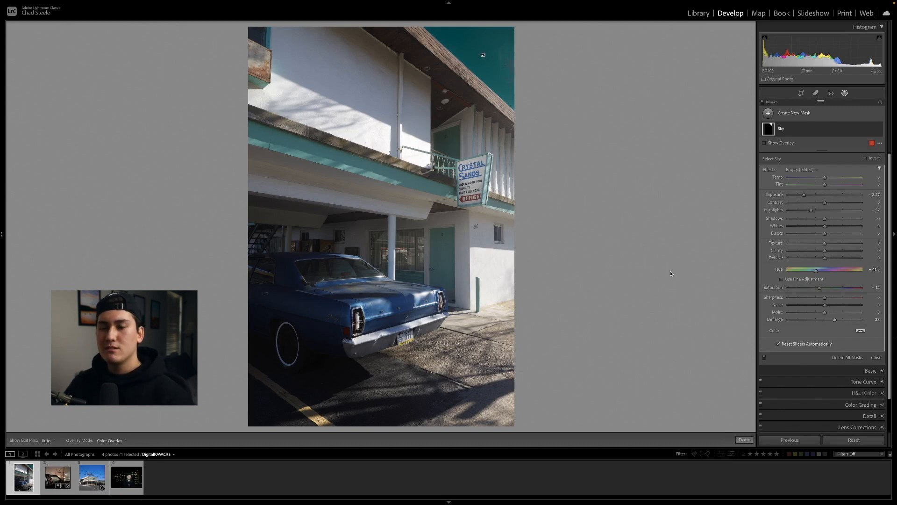
key(ctrl+z)
key(ctrl+z)
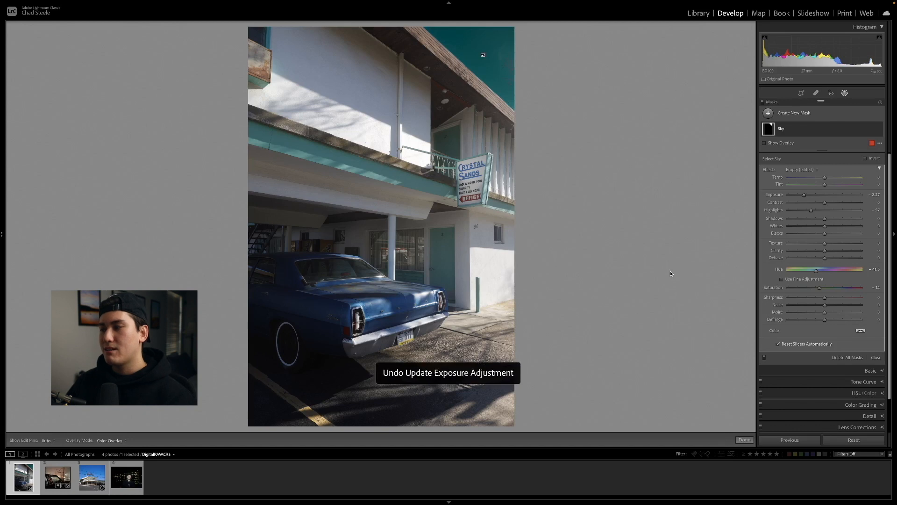
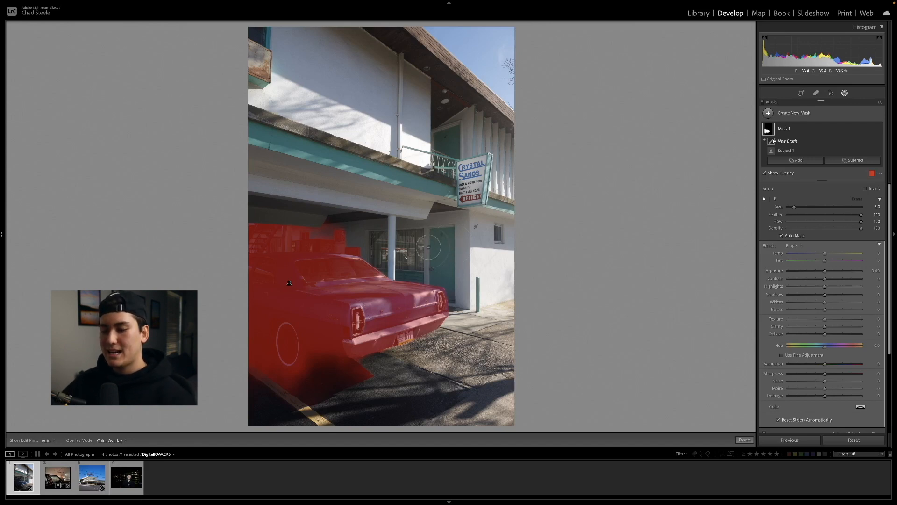
Resize the Auto Mask brush and erase the car mask's spill over the carport background above and behind the car
scroll(428, 246, up, 2)
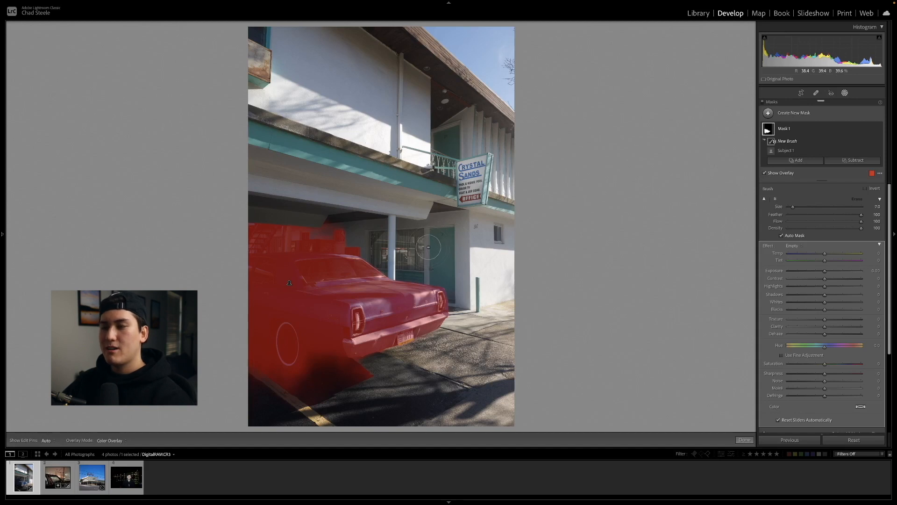
scroll(428, 246, down, 1)
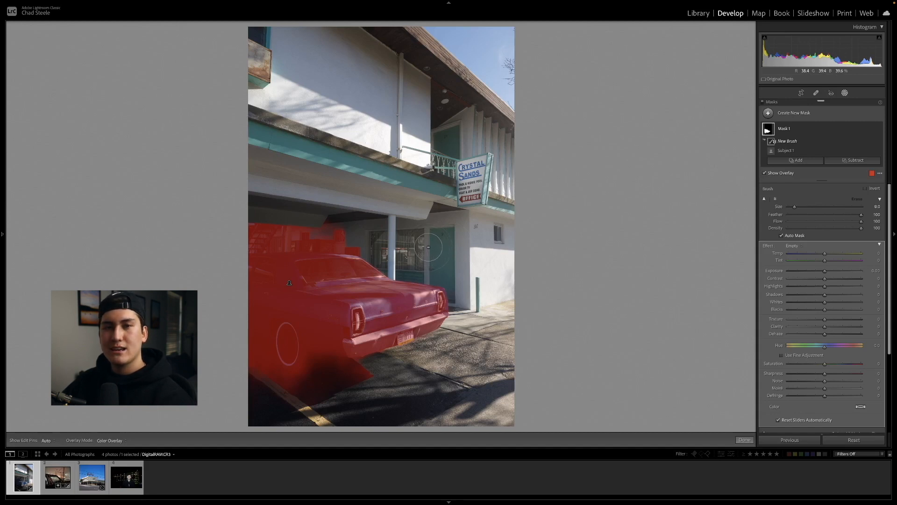
scroll(428, 247, down, 6)
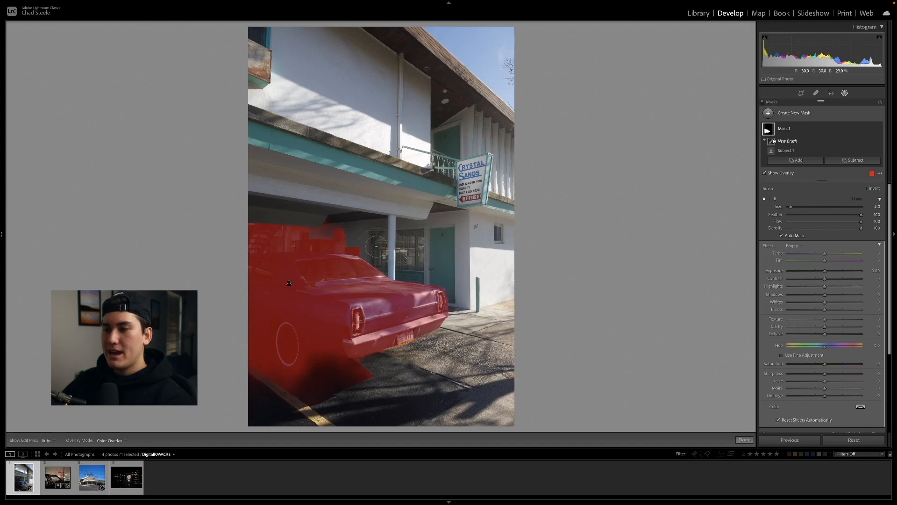
key(h)
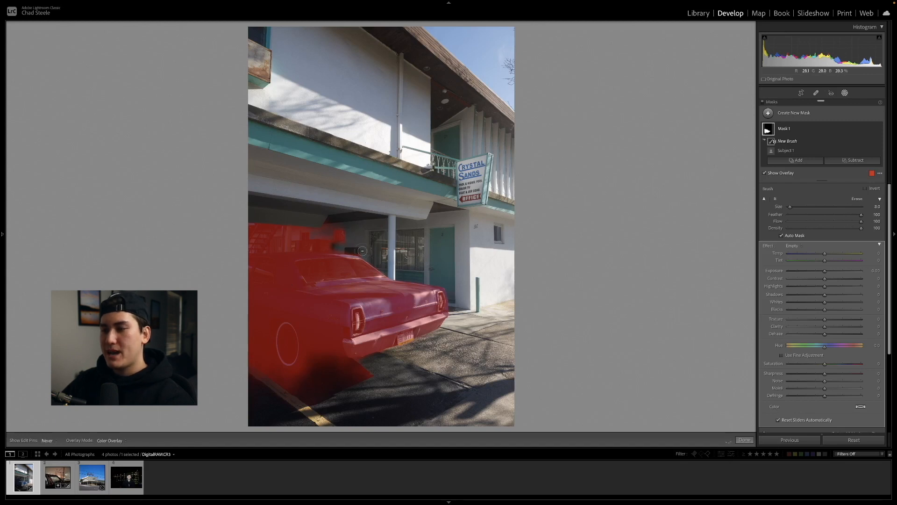
mouse_move(314, 246)
mouse_down()
mouse_move(337, 247)
mouse_move(237, 248)
mouse_move(346, 235)
mouse_move(268, 232)
mouse_move(374, 236)
mouse_move(239, 230)
mouse_move(310, 226)
mouse_move(250, 224)
mouse_up()
scroll(311, 239, up, 4)
scroll(312, 239, up, 1)
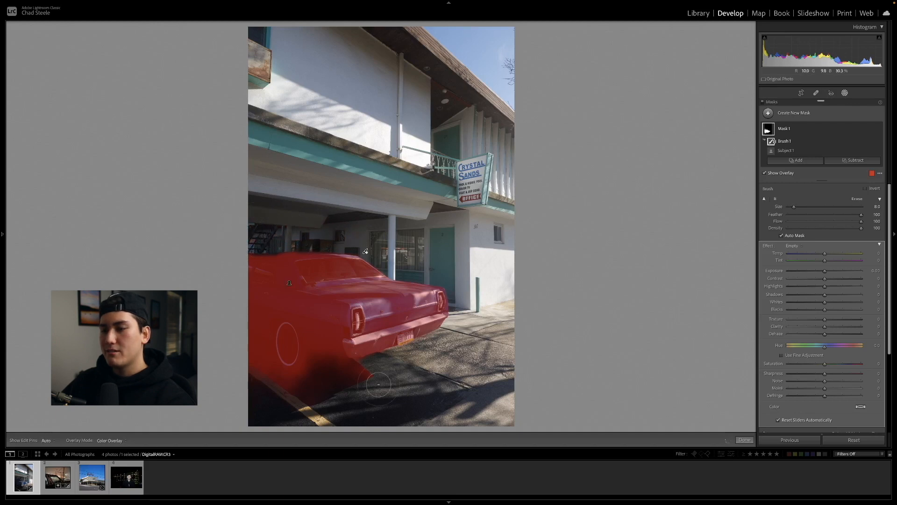
Erase the car mask's spill over the shadowed ground beneath the car with a resized brush, and hide the mask overlay
scroll(383, 385, down, 2)
scroll(379, 384, down, 3)
mouse_move(365, 375)
mouse_down()
mouse_move(330, 377)
mouse_move(372, 376)
mouse_move(316, 357)
mouse_move(299, 379)
mouse_move(268, 373)
mouse_move(248, 329)
mouse_up()
scroll(415, 387, up, 4)
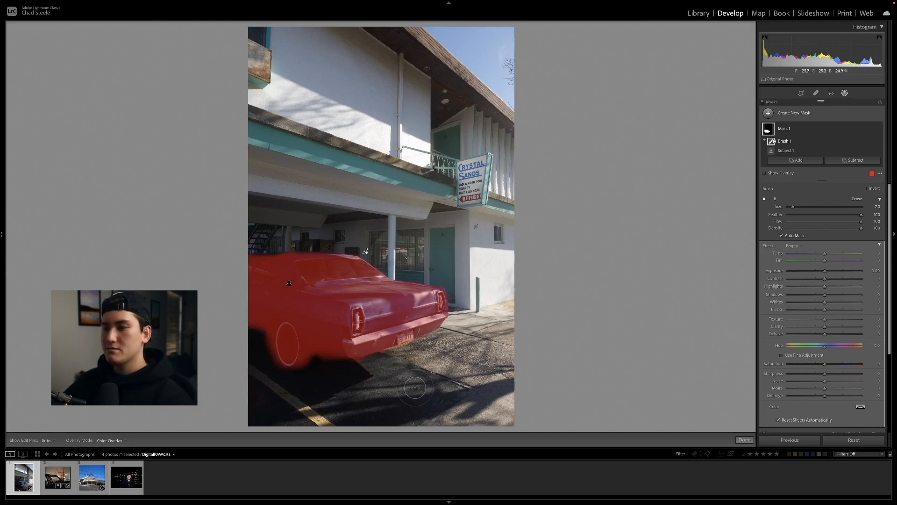
key(o)
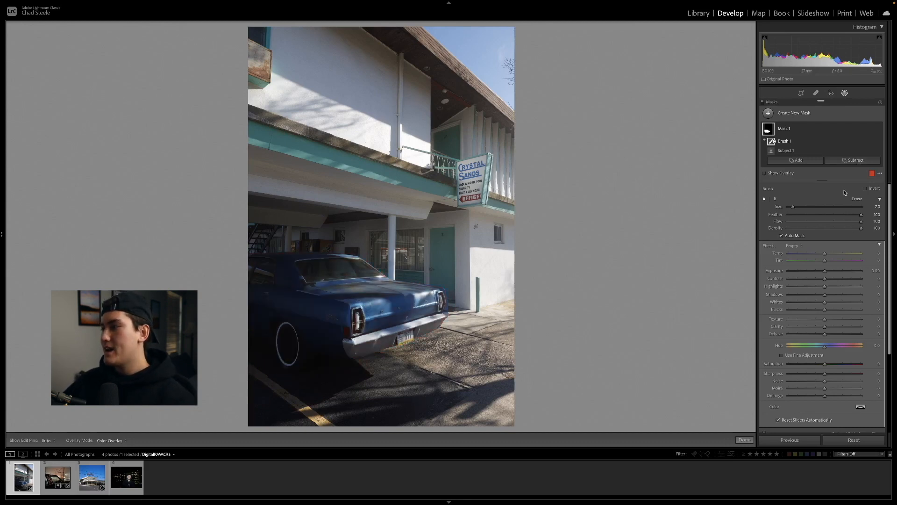
Try different exposure levels on the car mask, settling on about 0.4, and raise its shadows to about 25
scroll(831, 245, down, 1)
scroll(831, 243, down, 3)
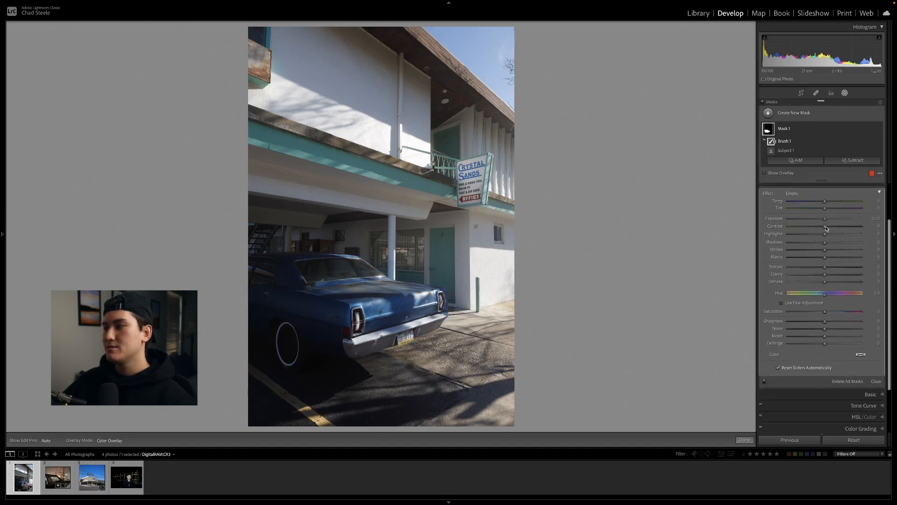
drag(832, 220, 829, 220)
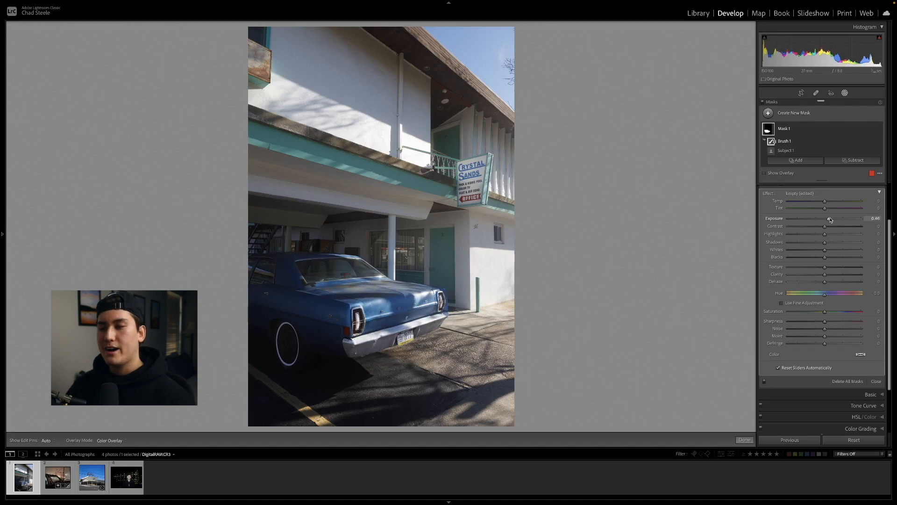
drag(832, 220, 852, 221)
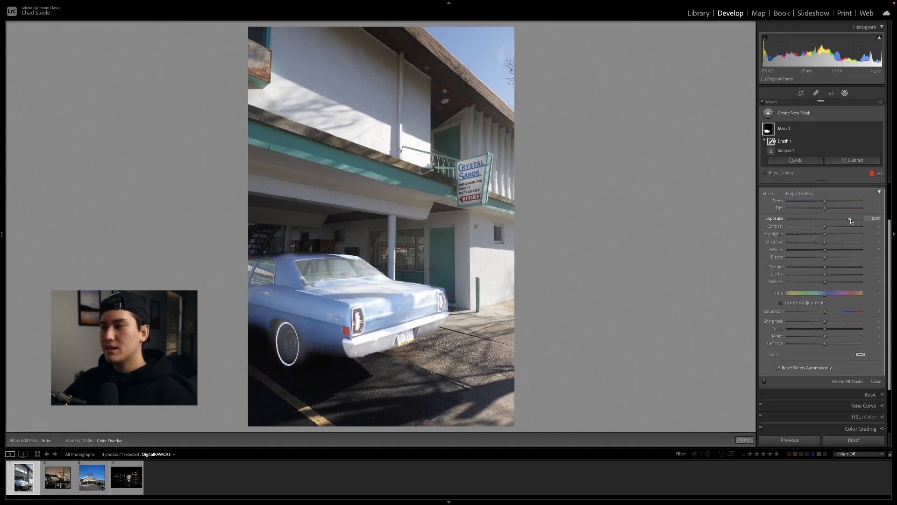
drag(851, 221, 836, 243)
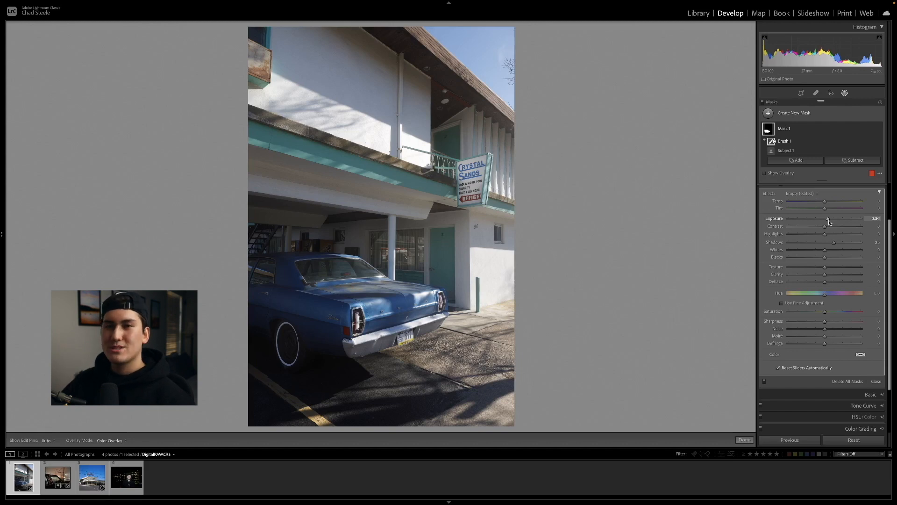
Rename the car mask to "Brighten Car"
double_click(786, 132)
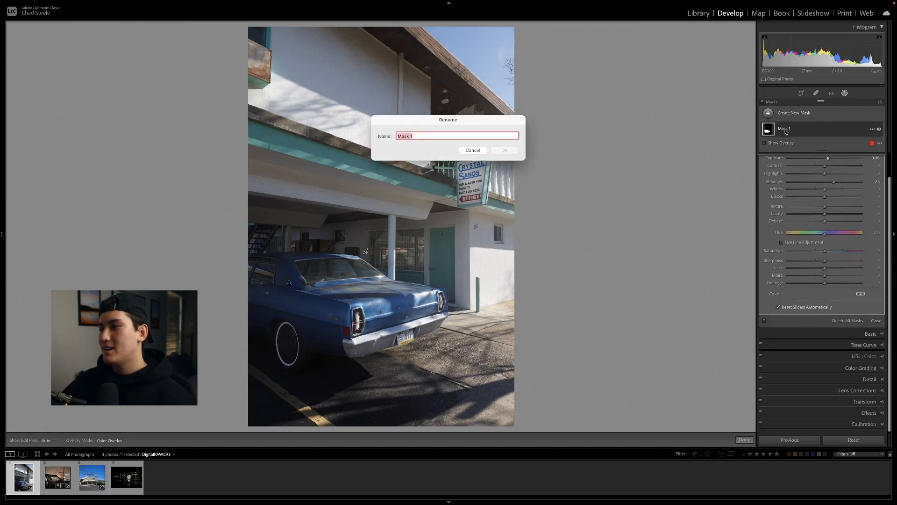
text(Brighten Car)
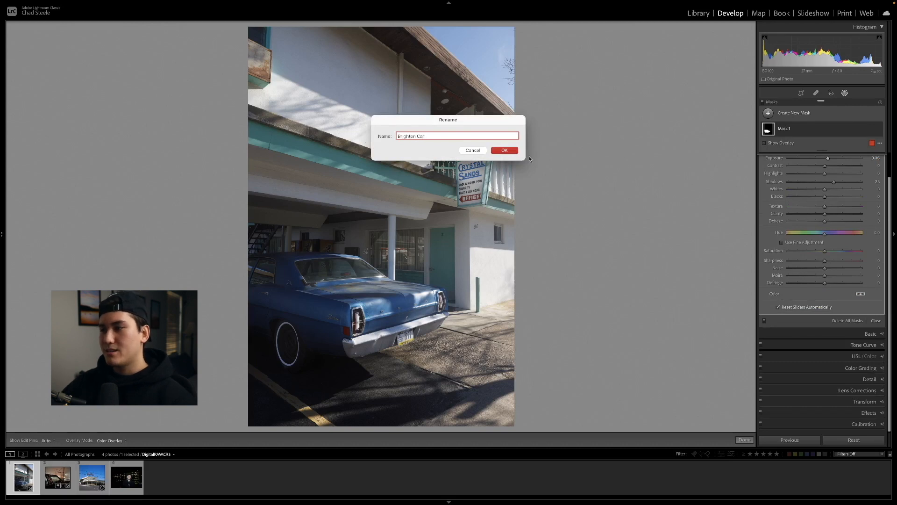
click(512, 150)
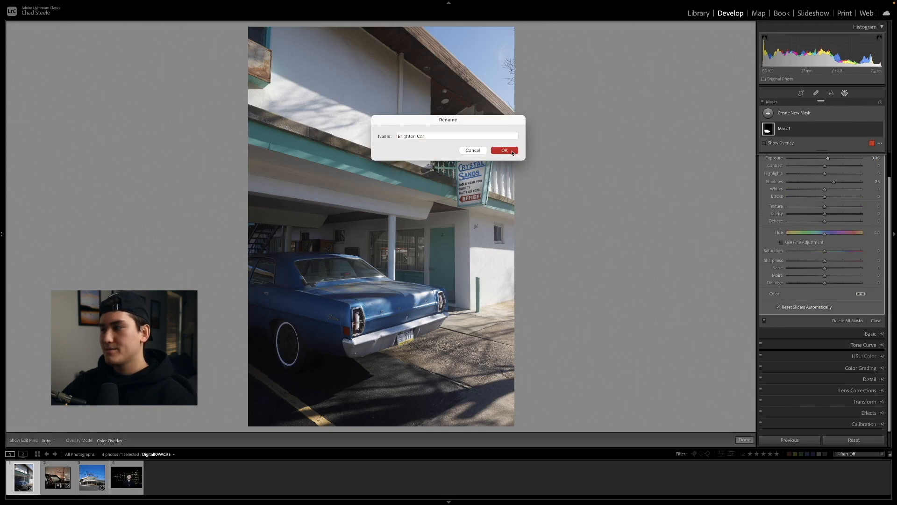
Create a new mask that selects the sky, and check its component and the available effect presets
click(788, 114)
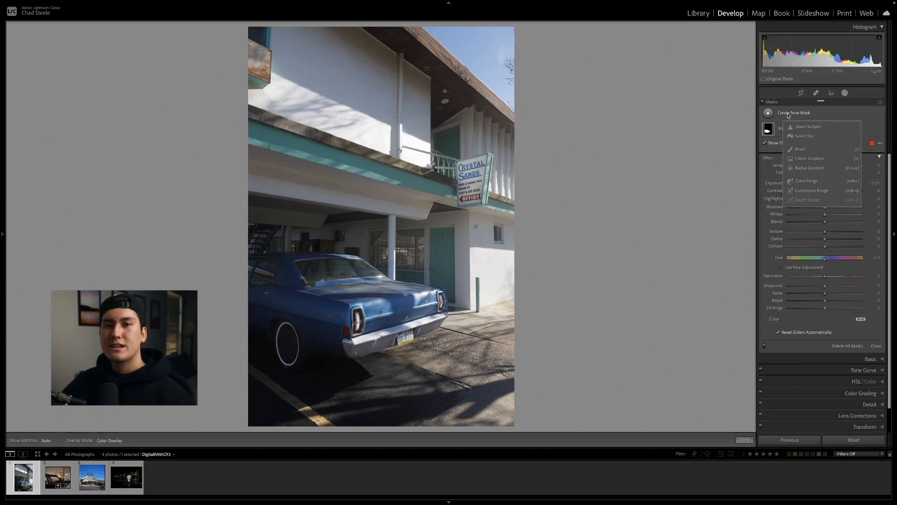
click(803, 136)
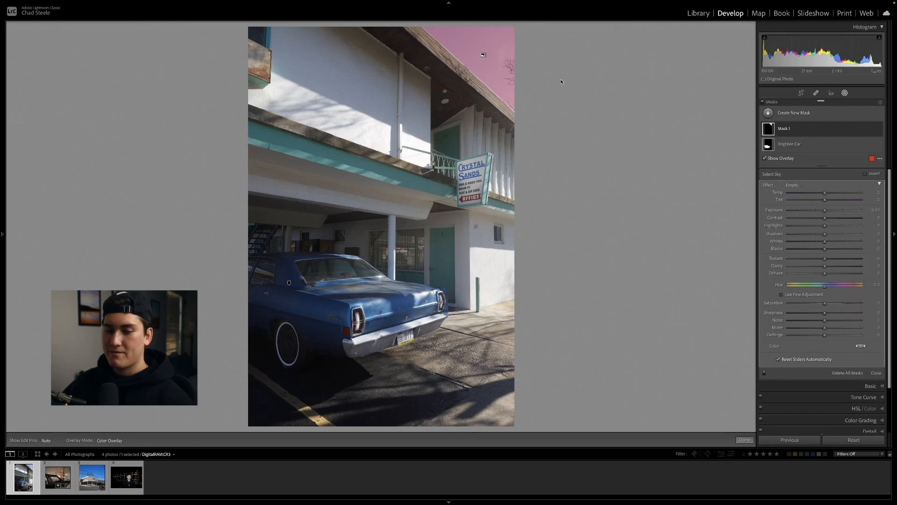
click(827, 129)
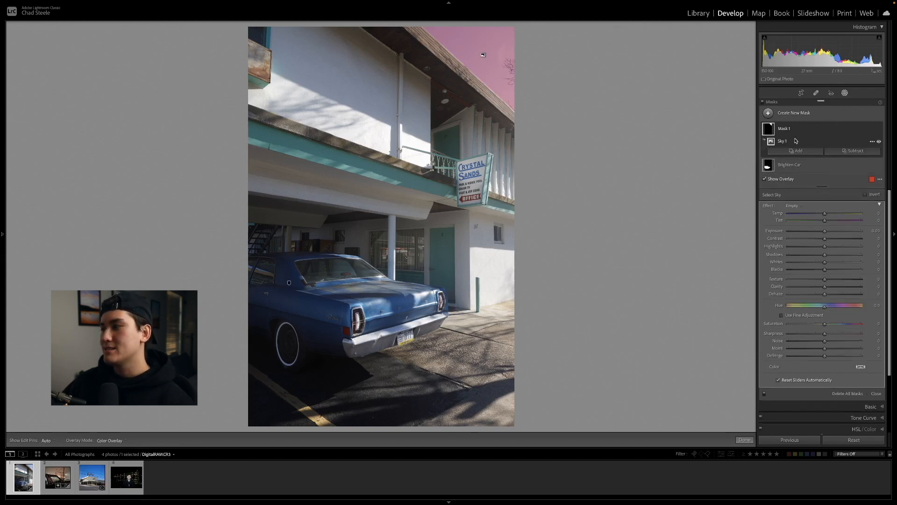
click(821, 133)
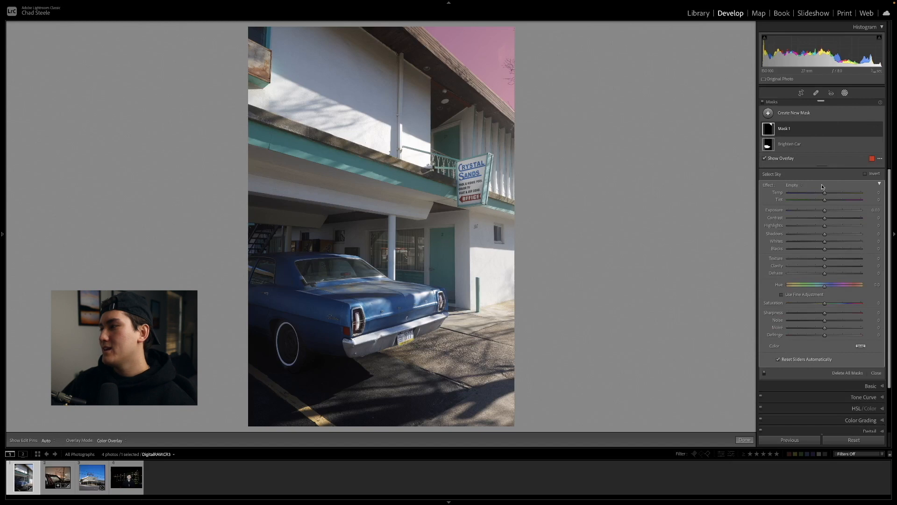
click(798, 186)
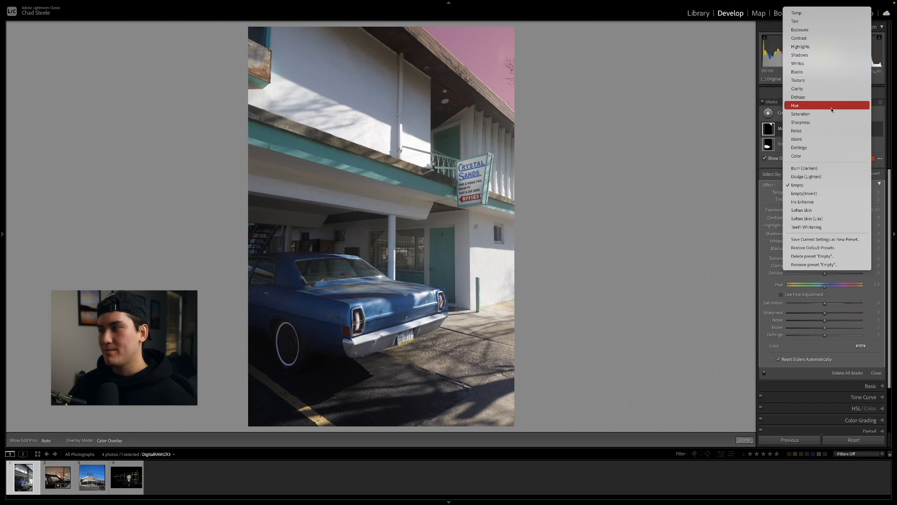
click(825, 185)
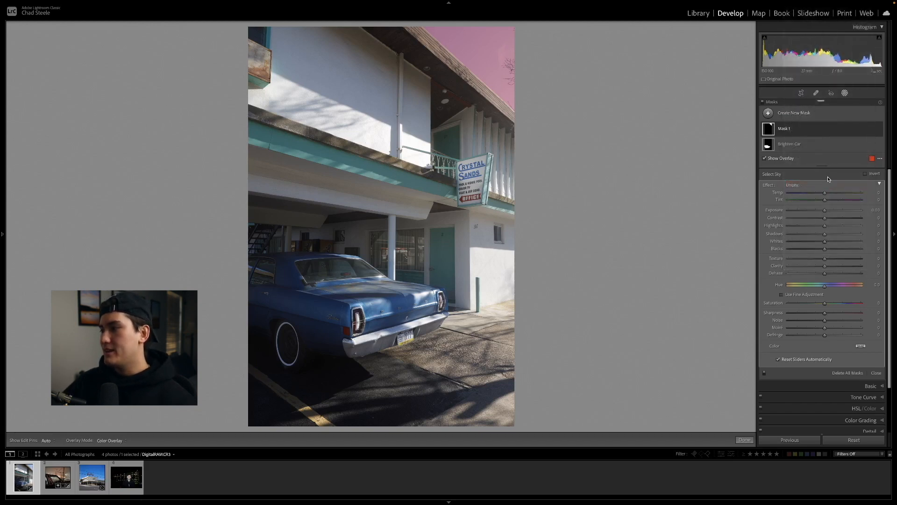
Rename the new sky mask to "Sky" and hide the mask overlay
double_click(787, 131)
text(Sky)
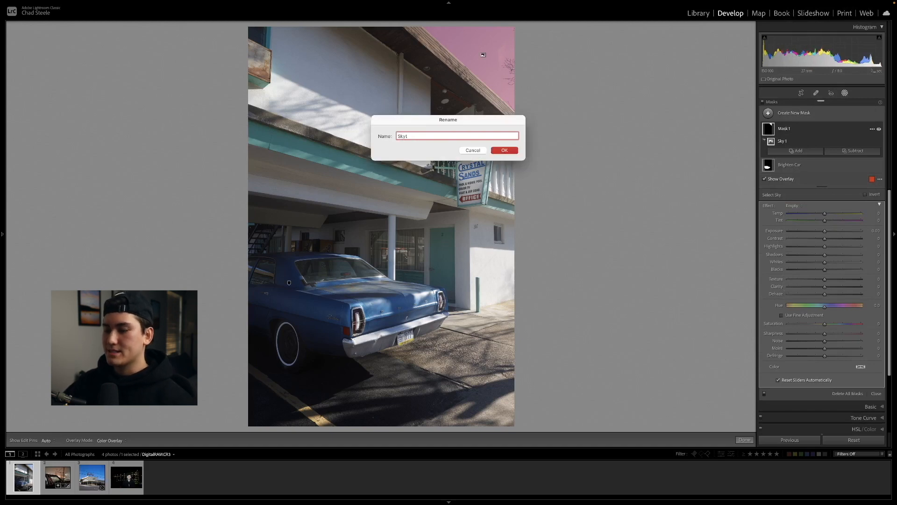
click(497, 150)
key(o)
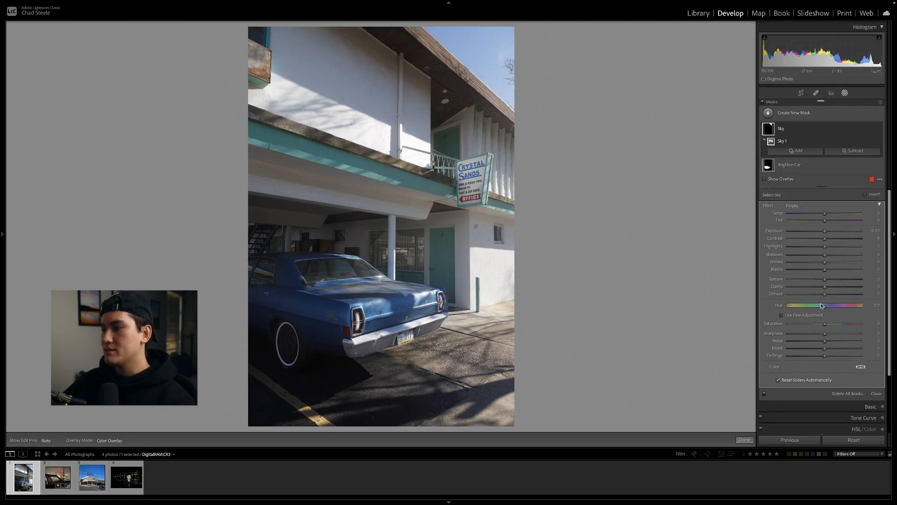
Shift the Sky mask's hue toward teal, and lower its highlights to -22 and saturation to about -26
drag(825, 306, 816, 309)
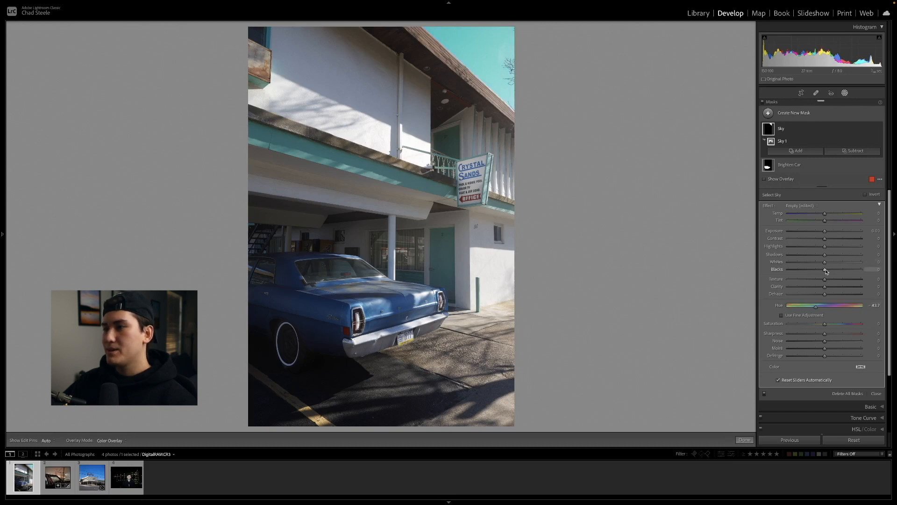
drag(824, 248, 817, 251)
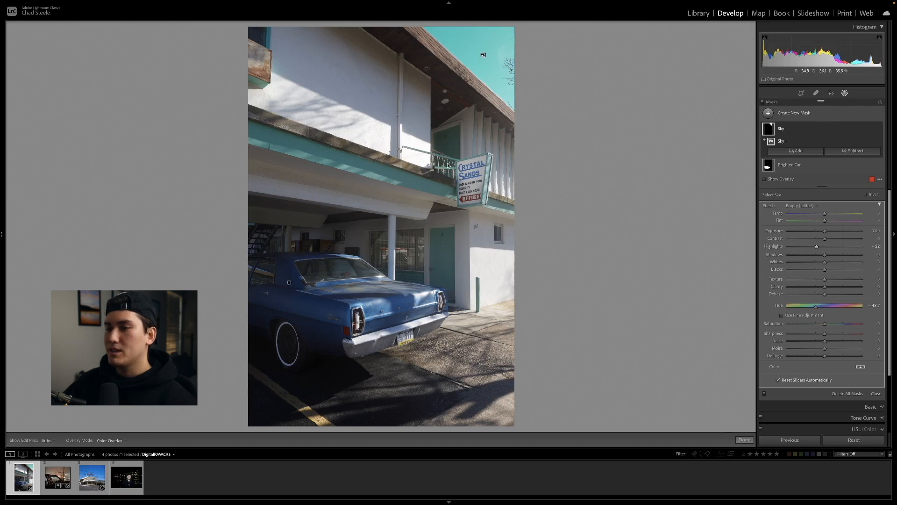
click(816, 324)
drag(816, 325, 815, 326)
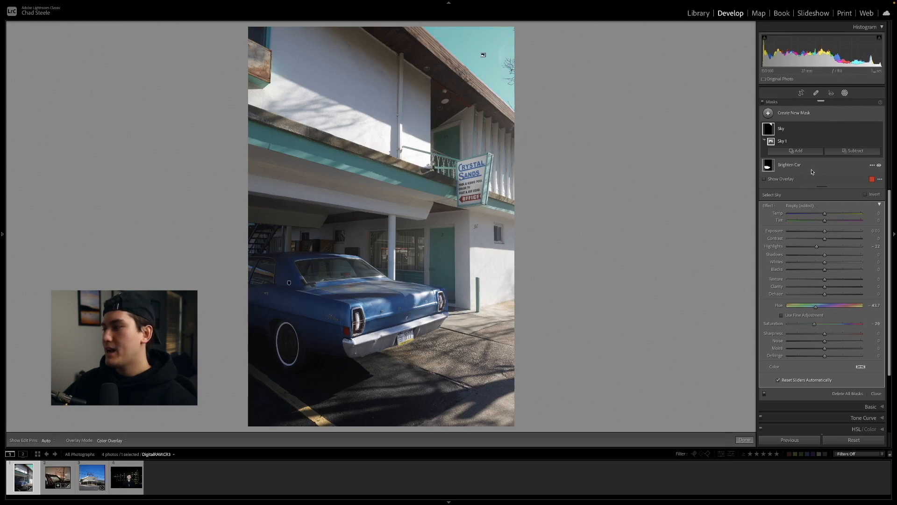
Examine the components of the Brighten Car mask in the mask list and return to the Sky mask
click(825, 166)
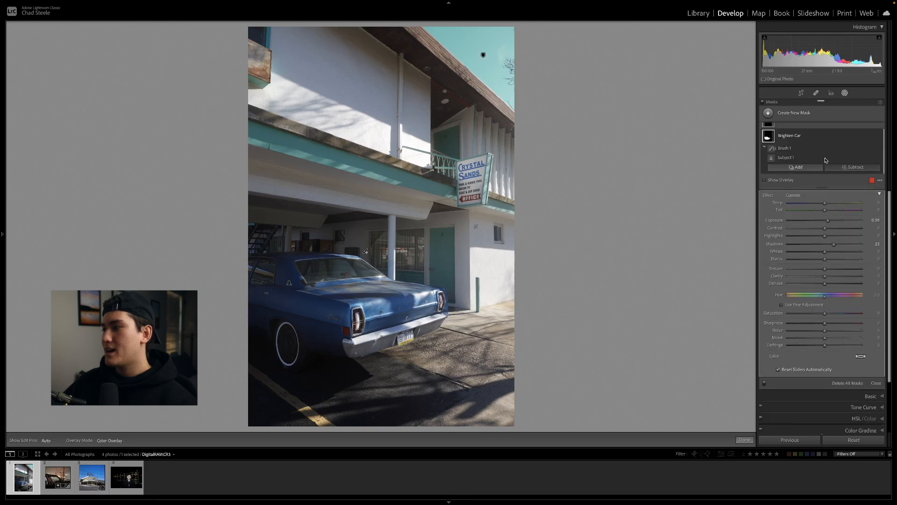
scroll(821, 135, up, 2)
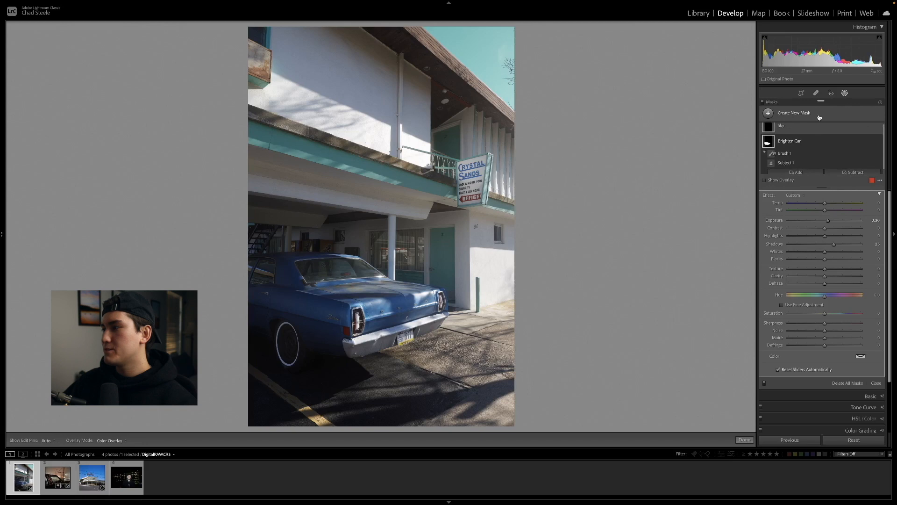
scroll(821, 127, down, 2)
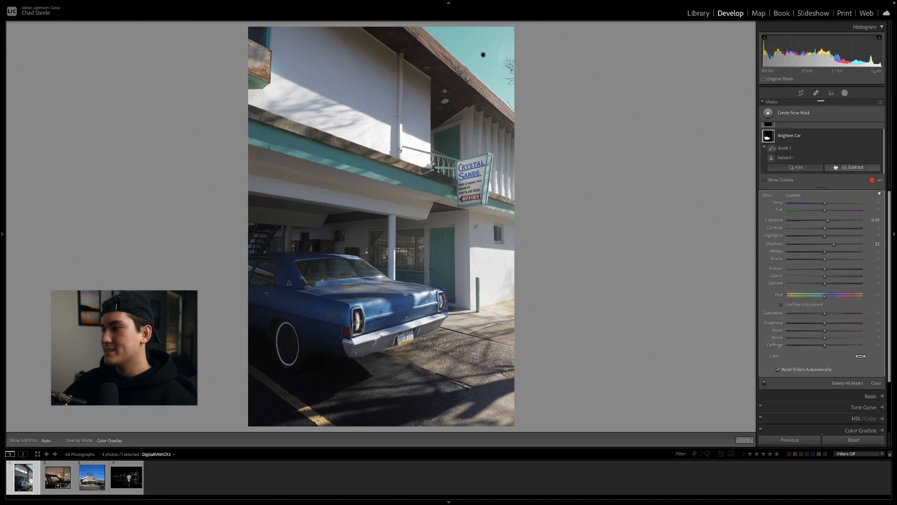
scroll(825, 155, up, 1)
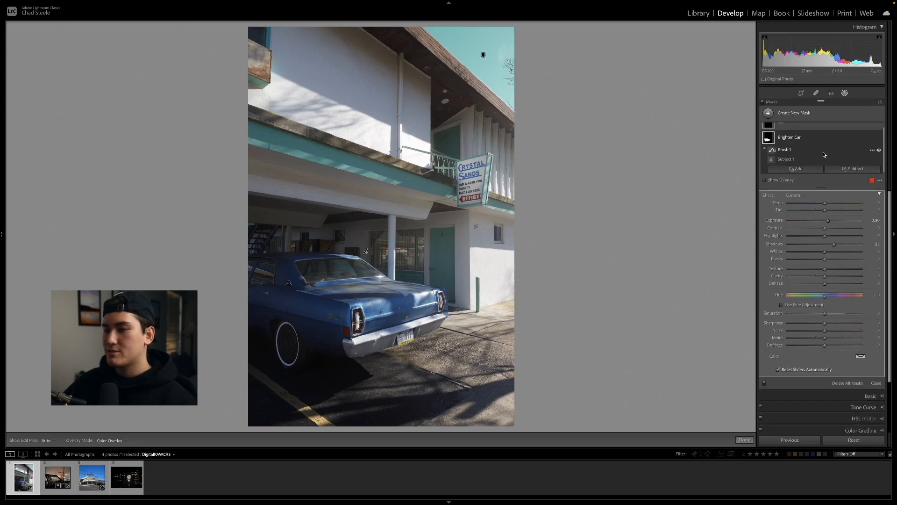
click(818, 127)
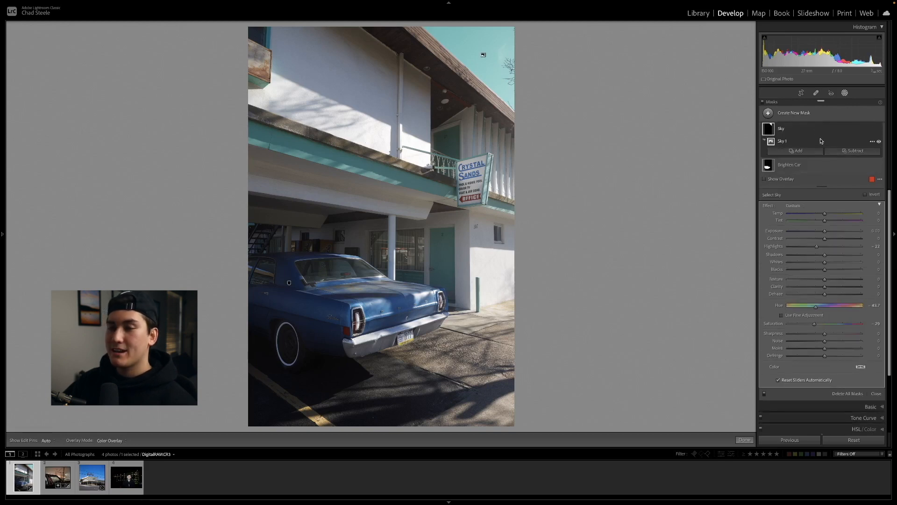
Create a new brush mask with brush size 6.0, paint over the car's rear wheel, and hide the overlay
click(768, 113)
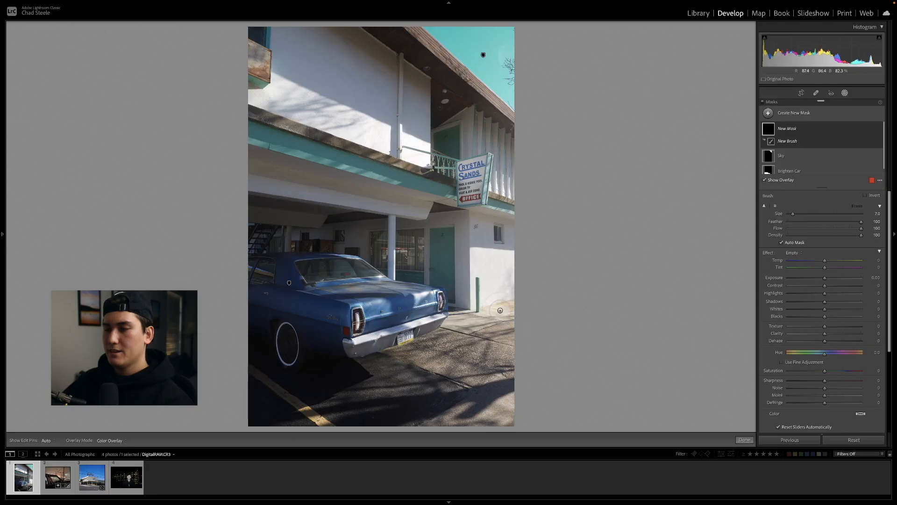
scroll(486, 320, up, 2)
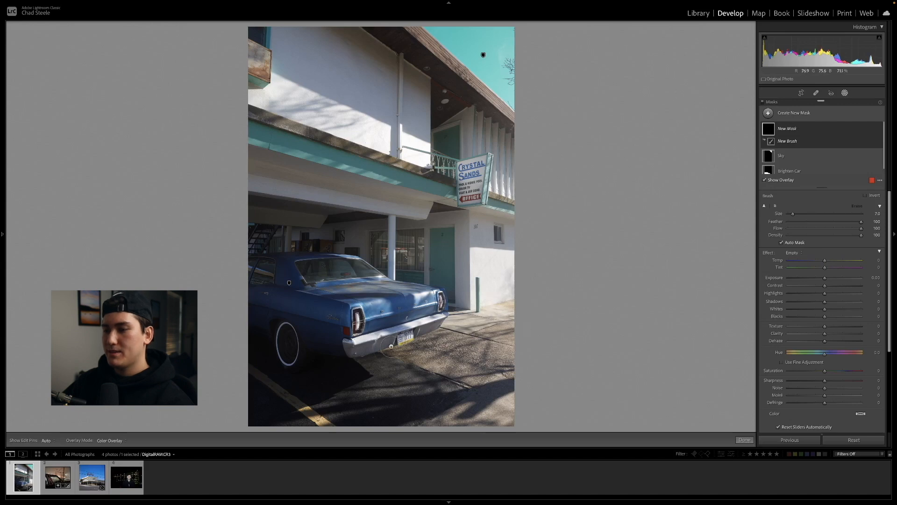
scroll(289, 353, down, 3)
mouse_move(289, 357)
mouse_down()
mouse_move(289, 327)
mouse_move(290, 352)
mouse_move(283, 332)
mouse_move(286, 356)
mouse_up()
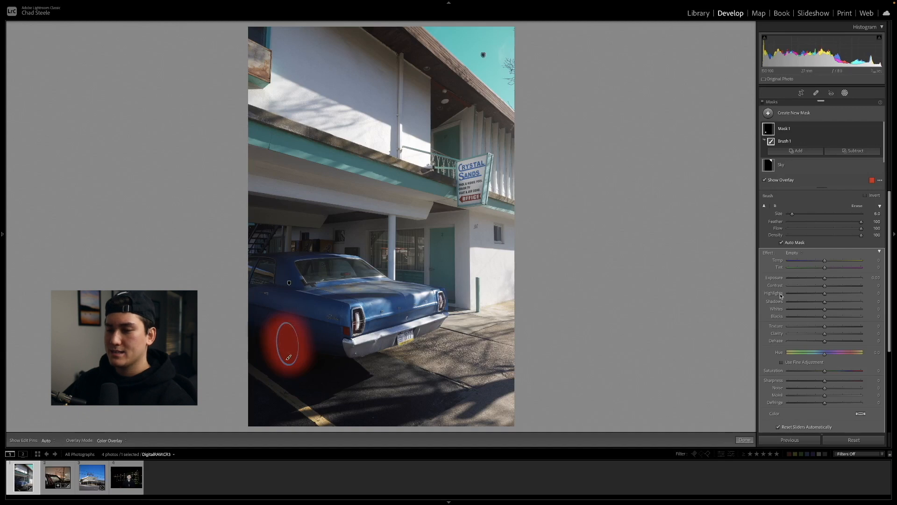
key(o)
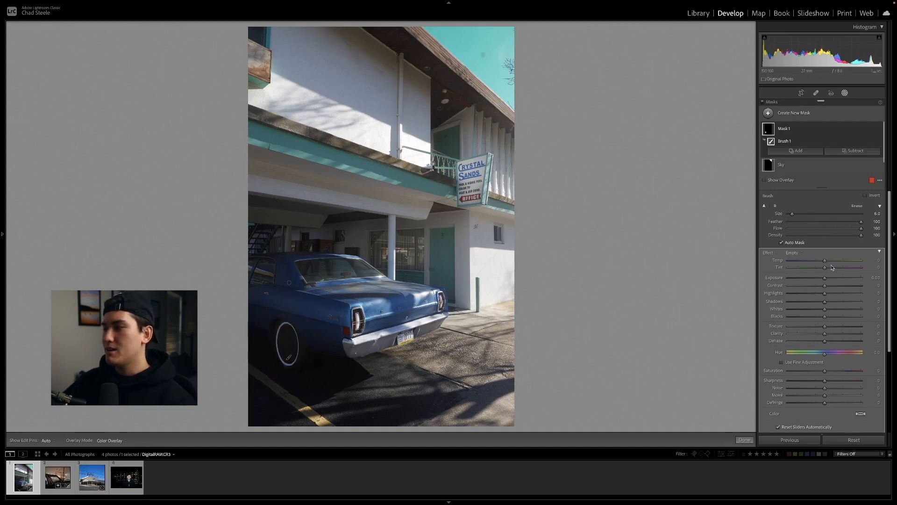
Try several shadow levels on the wheel mask, settling on about 38, and lower its blacks to -10
click(852, 303)
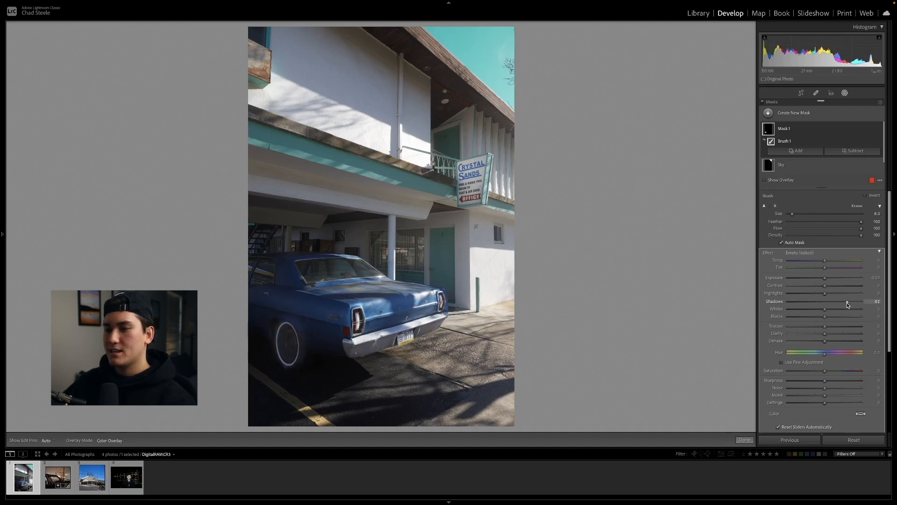
drag(847, 302, 843, 302)
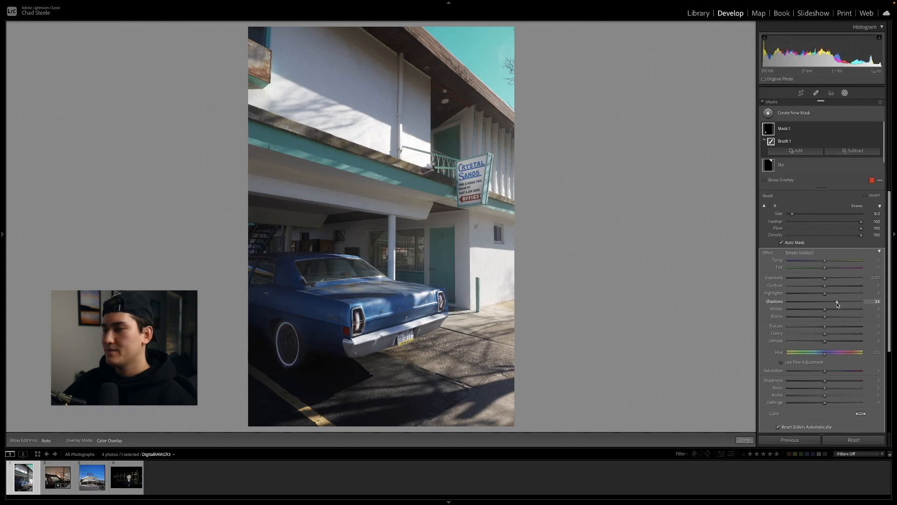
drag(837, 304, 840, 305)
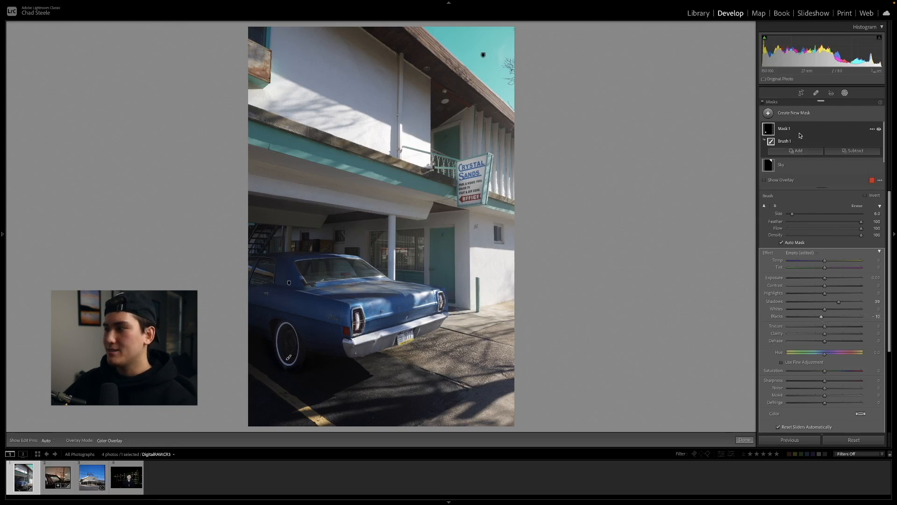
Toggle the wheel mask's visibility off and on to compare the wheel before and after
click(879, 130)
click(879, 131)
click(879, 131)
click(880, 130)
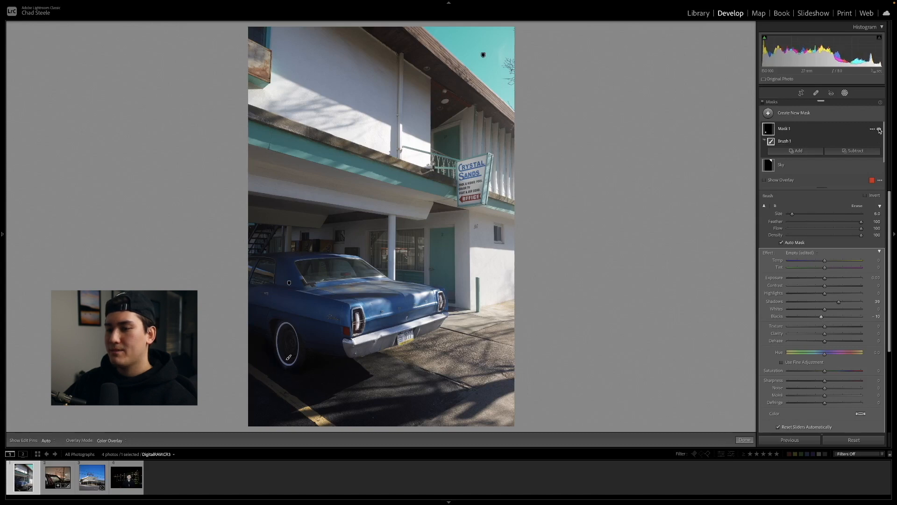
Rename the wheel brush mask to "Wheel"
double_click(788, 130)
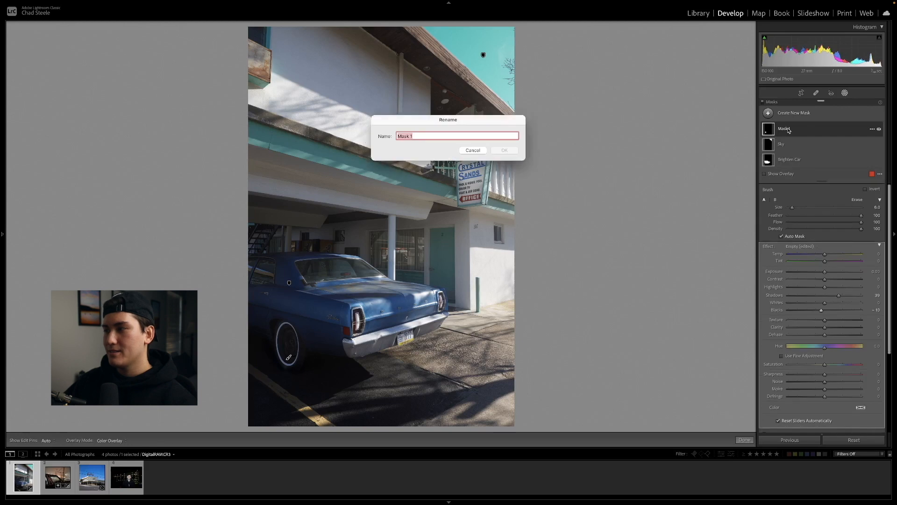
text(Whe)
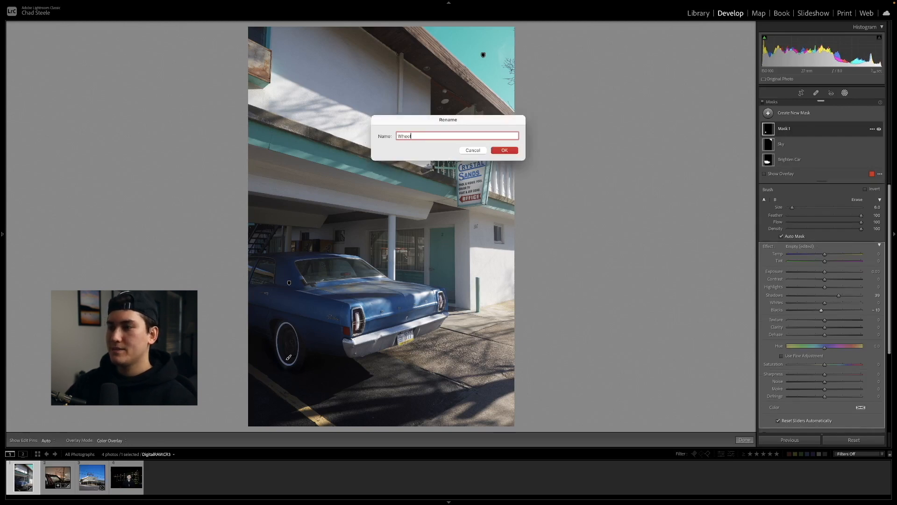
text(el)
key(Return)
Create a linear gradient mask, and rotate, narrow and move it so it covers the sunlit pavement in the photo's lower-right foreground
click(794, 113)
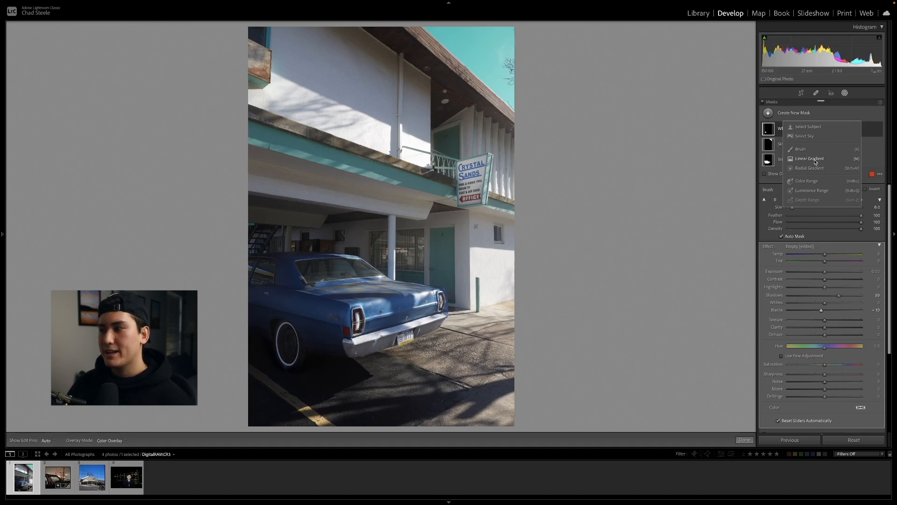
click(816, 162)
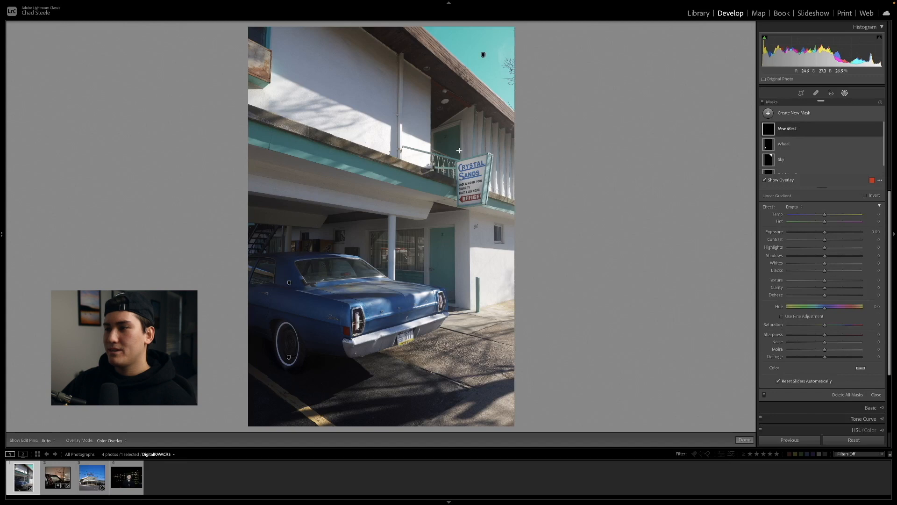
drag(460, 147, 369, 227)
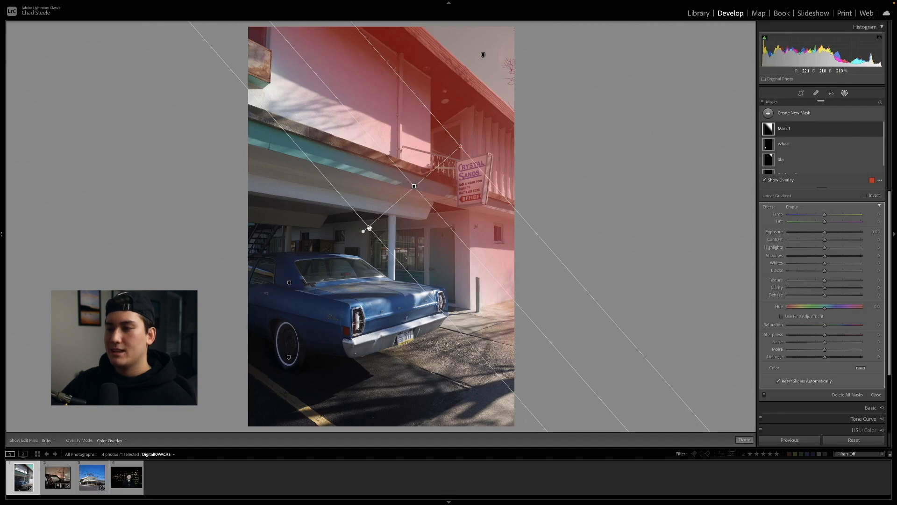
drag(368, 227, 387, 205)
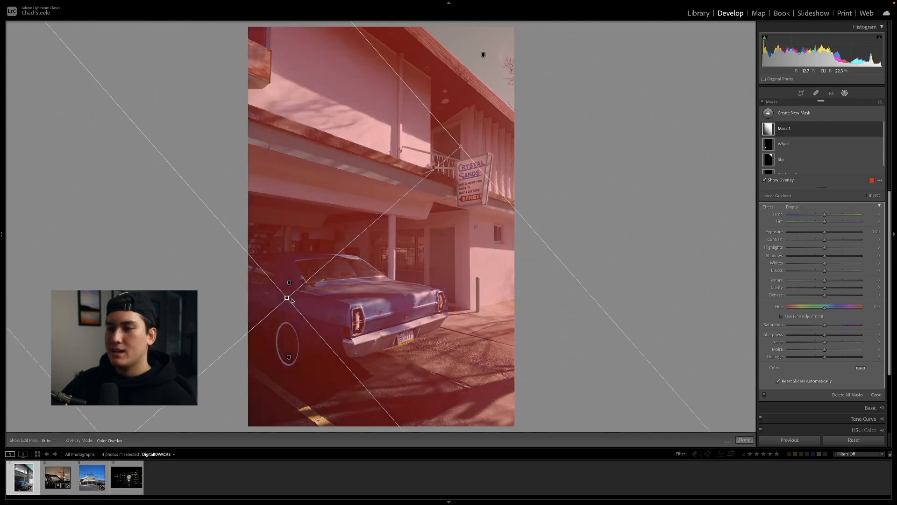
drag(287, 297, 446, 236)
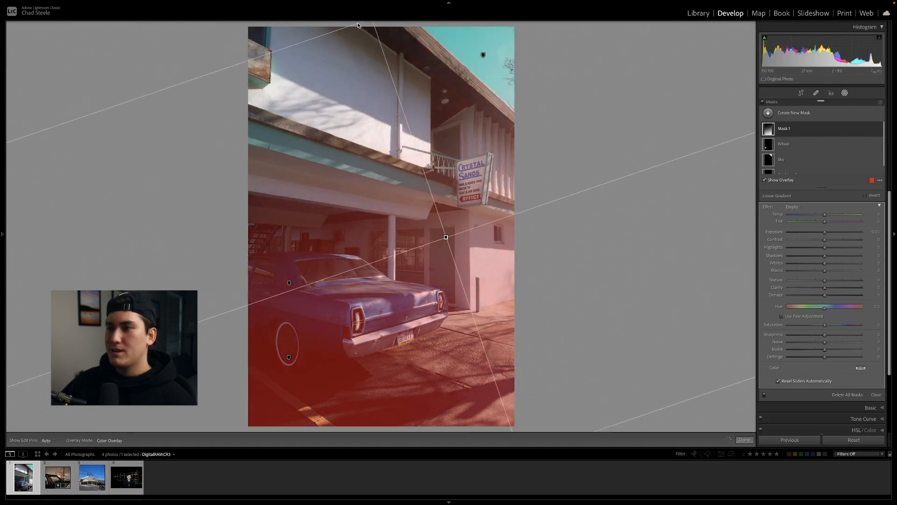
drag(447, 237, 458, 257)
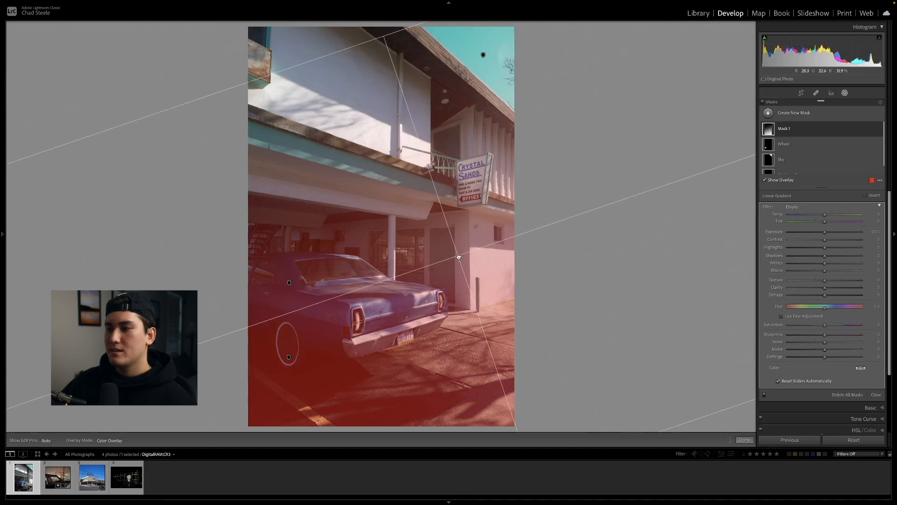
drag(385, 39, 482, 326)
drag(513, 401, 458, 374)
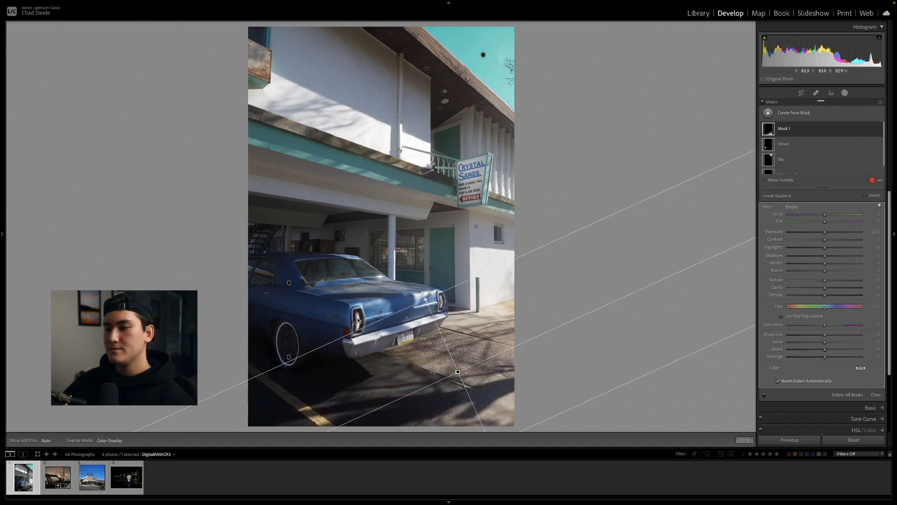
Lower the exposure of the foreground linear gradient mask to -1.64 and open the mask's name for renaming
drag(825, 232, 813, 235)
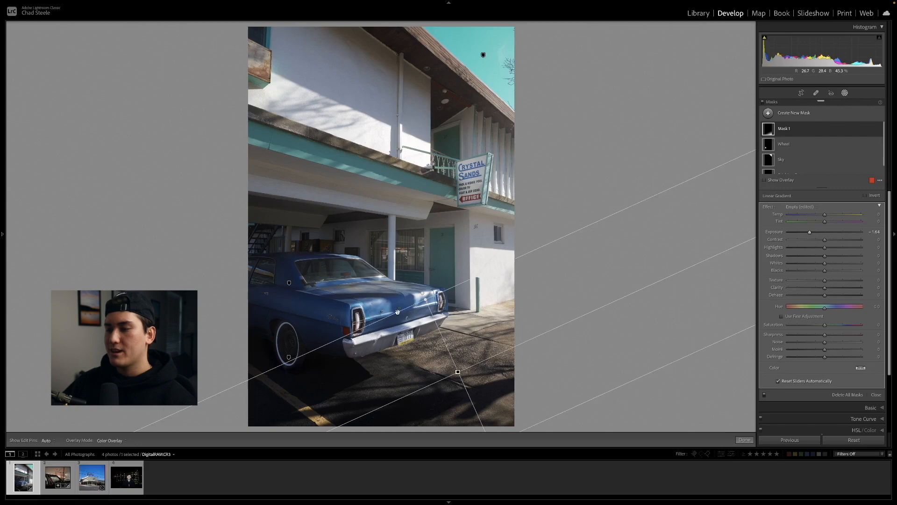
double_click(785, 130)
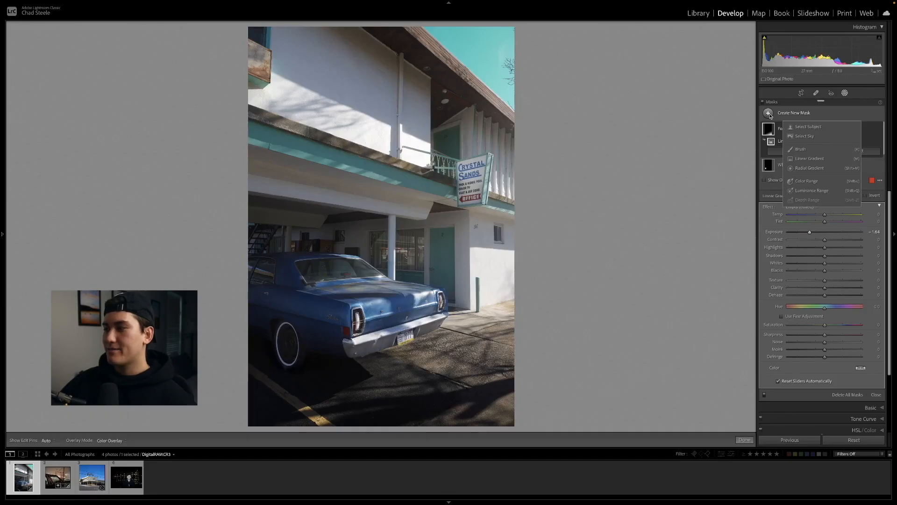
Create a radial gradient mask and position its circle outside the photo's upper-right corner so its edge reaches the building
click(816, 171)
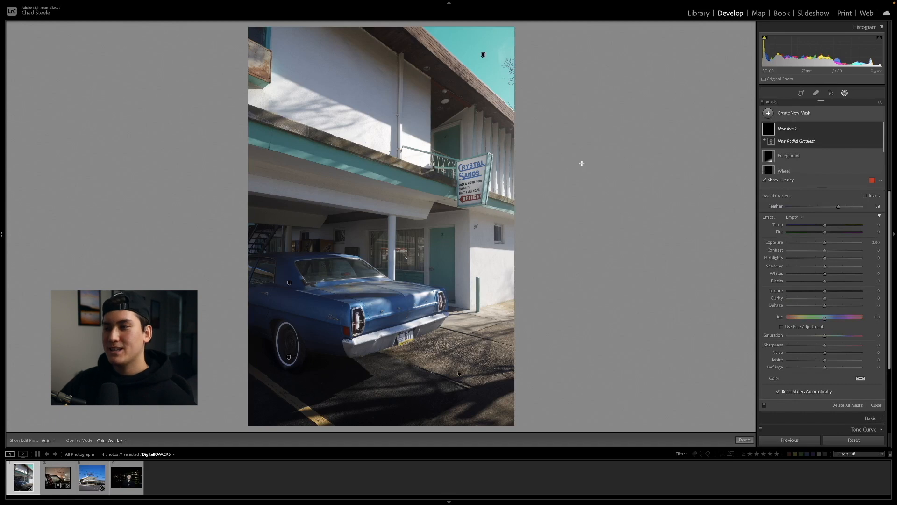
key(super+minus)
key(super+minus)
drag(431, 142, 517, 226)
drag(432, 139, 455, 135)
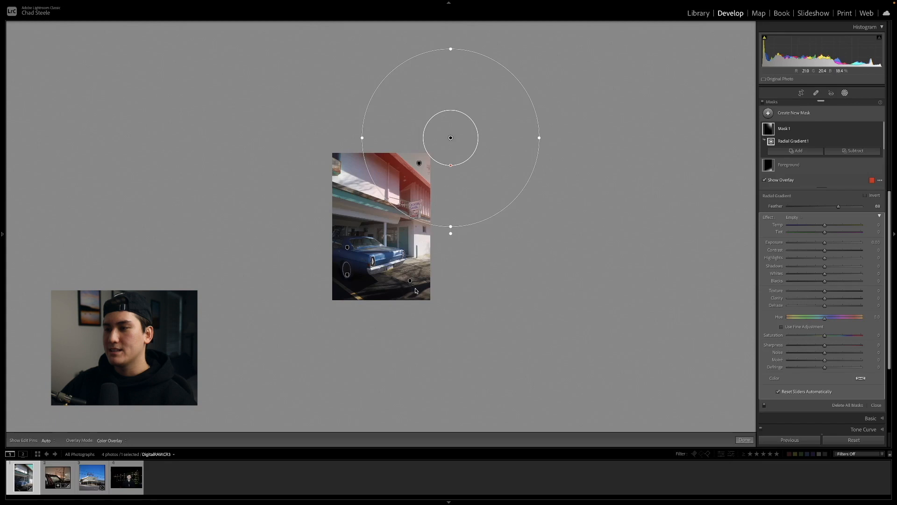
drag(451, 137, 487, 157)
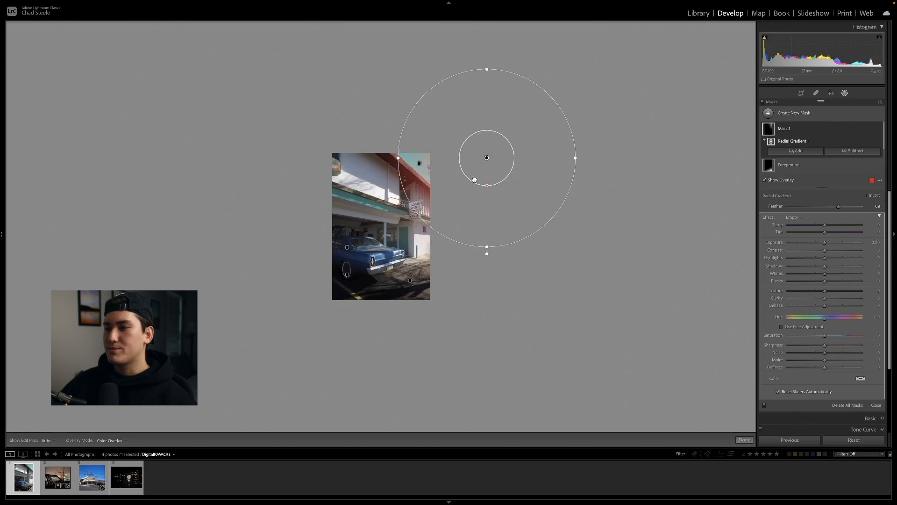
Widen and heighten the radial gradient ellipse and shift it slightly down so it spreads across the building toward the car
drag(397, 156, 350, 148)
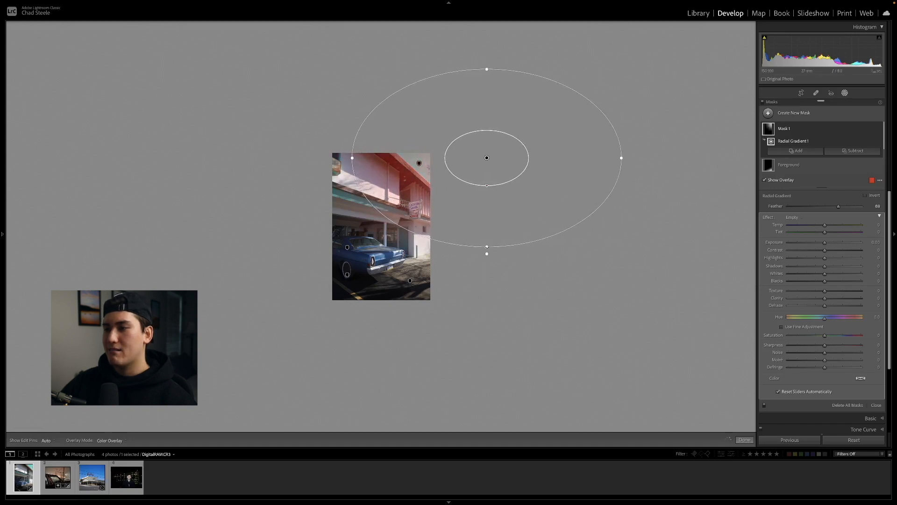
drag(486, 248, 486, 272)
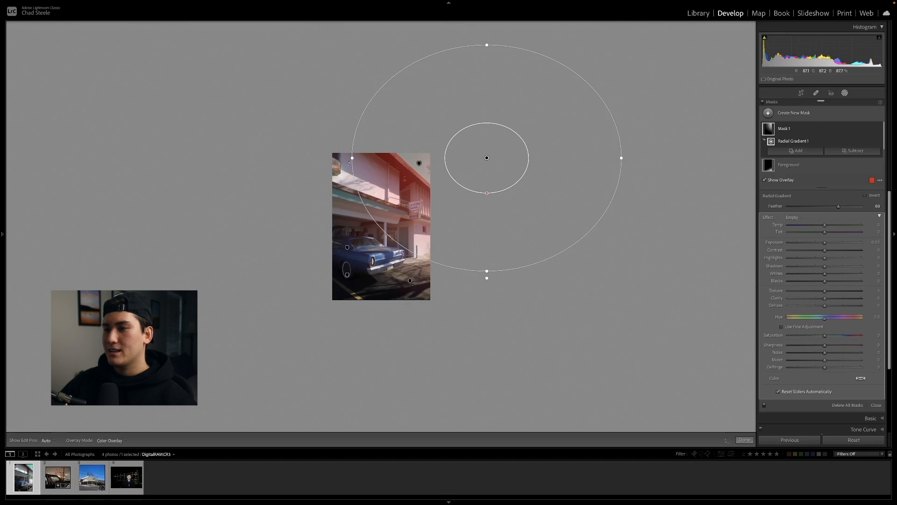
drag(353, 158, 344, 158)
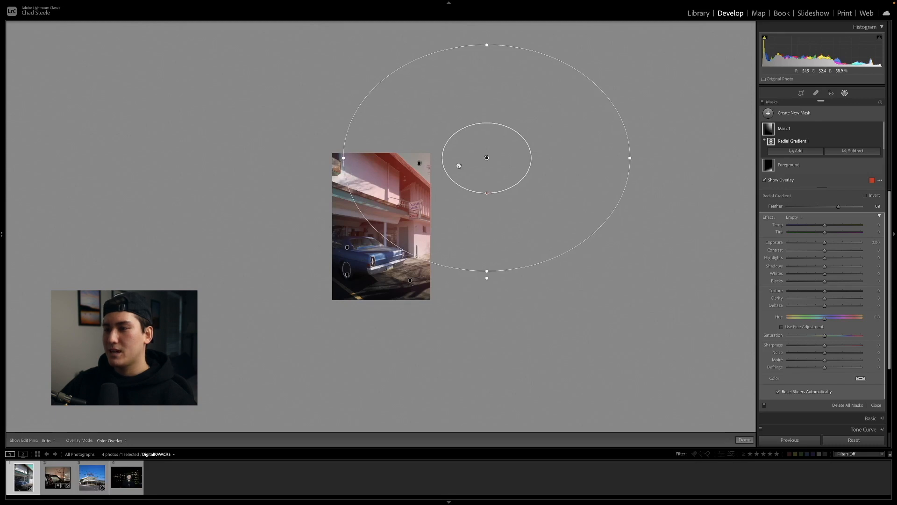
drag(486, 160, 487, 165)
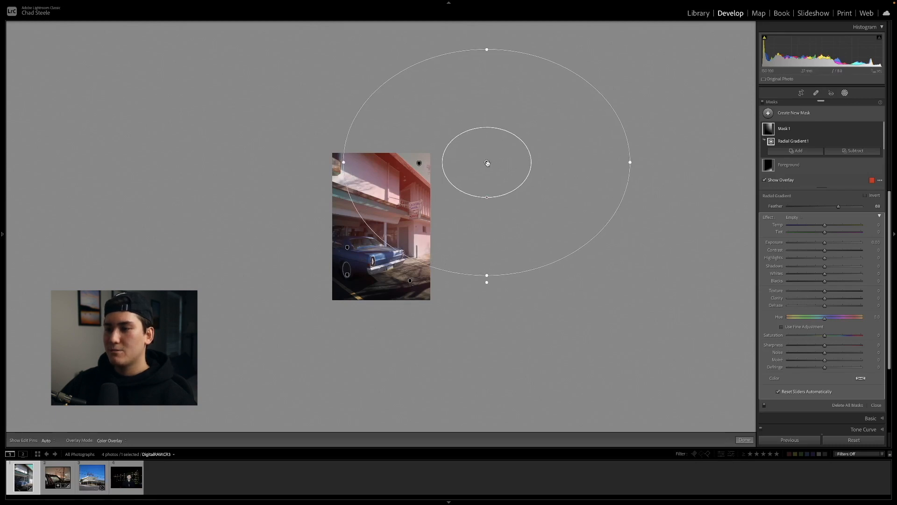
key(ctrl+equal)
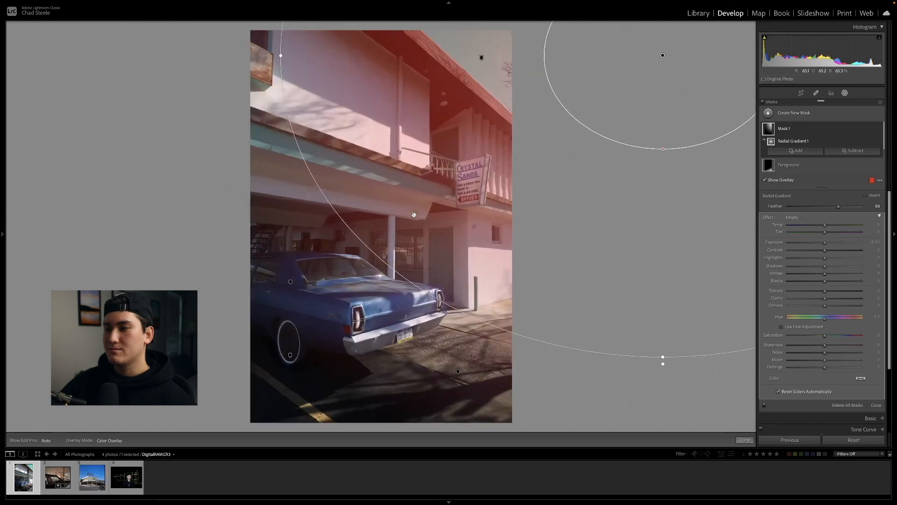
key(ctrl+minus)
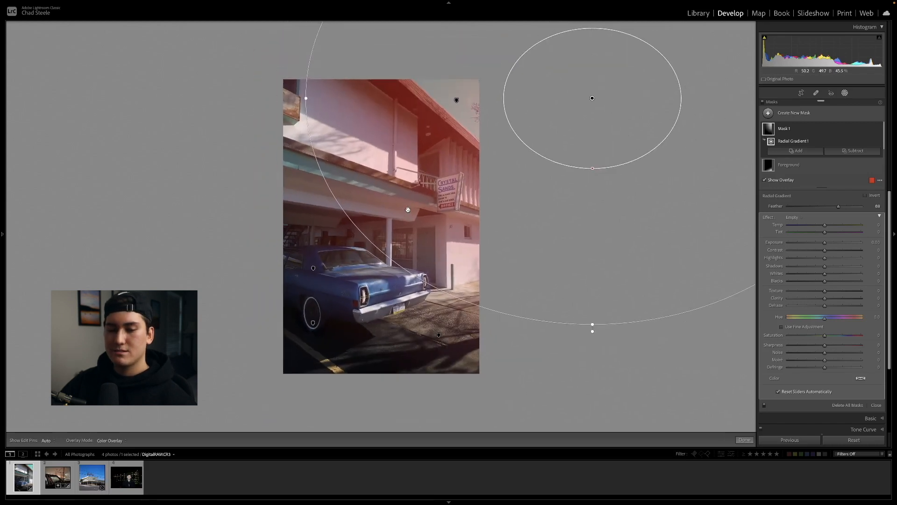
Hide the overlay, raise the radial mask's exposure to 1.06, warm its temperature and finish masking
key(o)
mouse_move(824, 242)
mouse_down()
mouse_move(838, 246)
mouse_move(832, 237)
mouse_up()
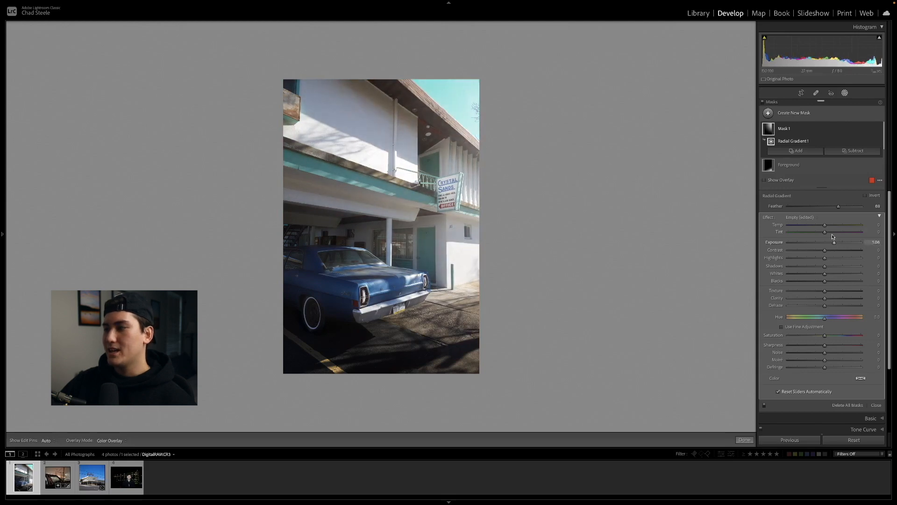
click(831, 225)
drag(831, 228, 837, 229)
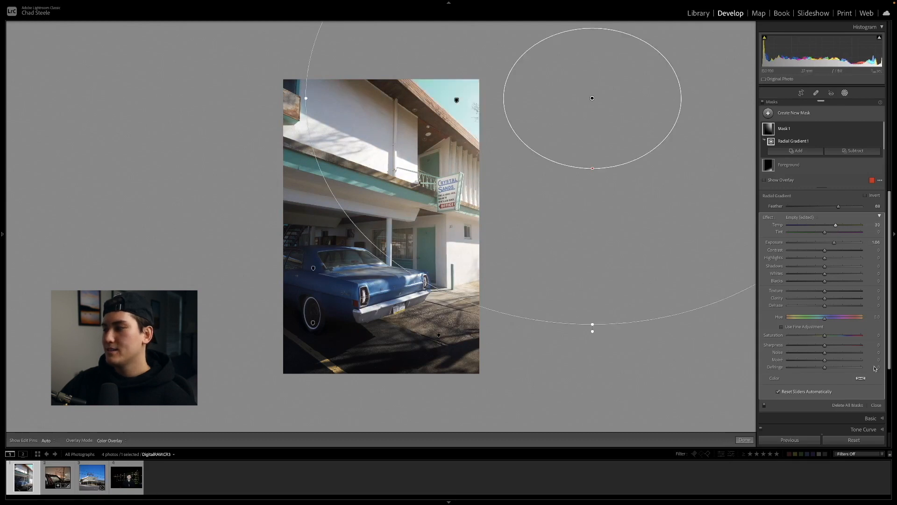
click(876, 405)
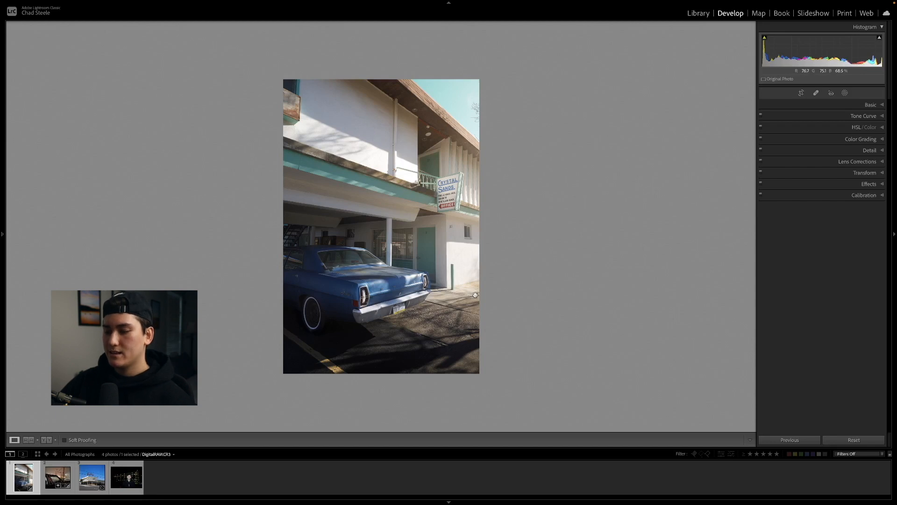
Toggle repeatedly between the before and after views to compare the whole edit with the original photo
key(backslash)
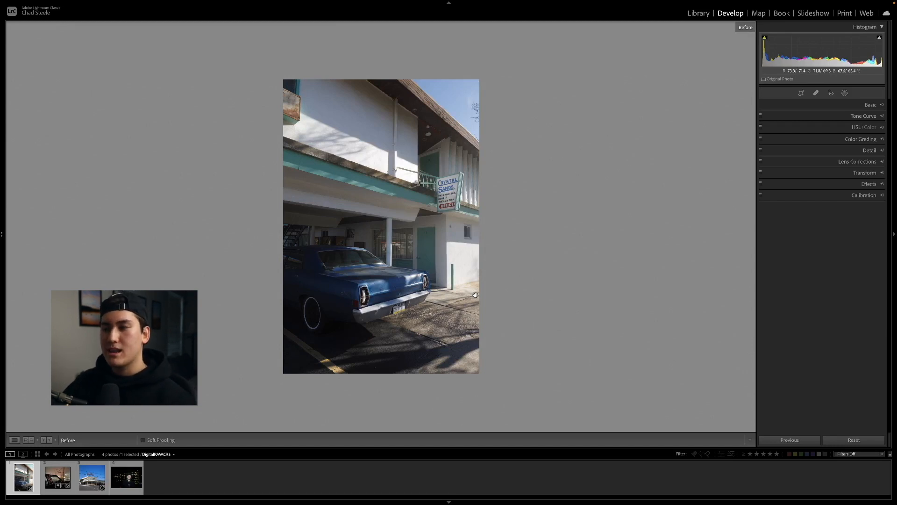
key(backslash)
key(backslash)
key(backslash)
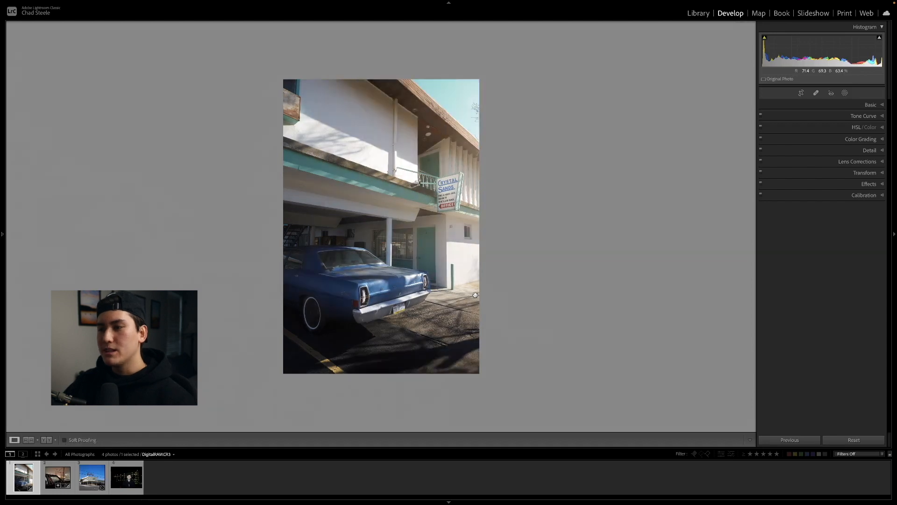
key(backslash)
key(backslash)
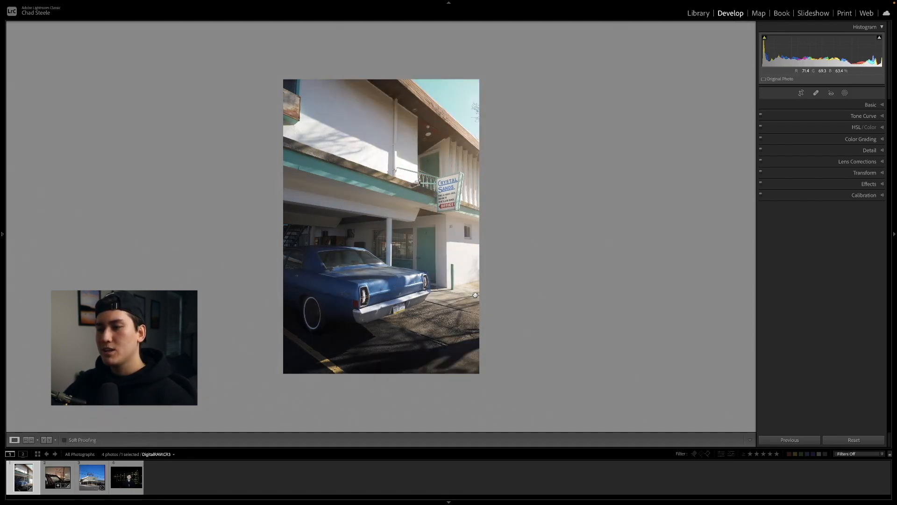
key(backslash)
key(backslash)
Try a Color Range mask sampled from the car's blue paint, lowering its Refine amount to narrow the selection
click(844, 92)
click(768, 113)
click(817, 185)
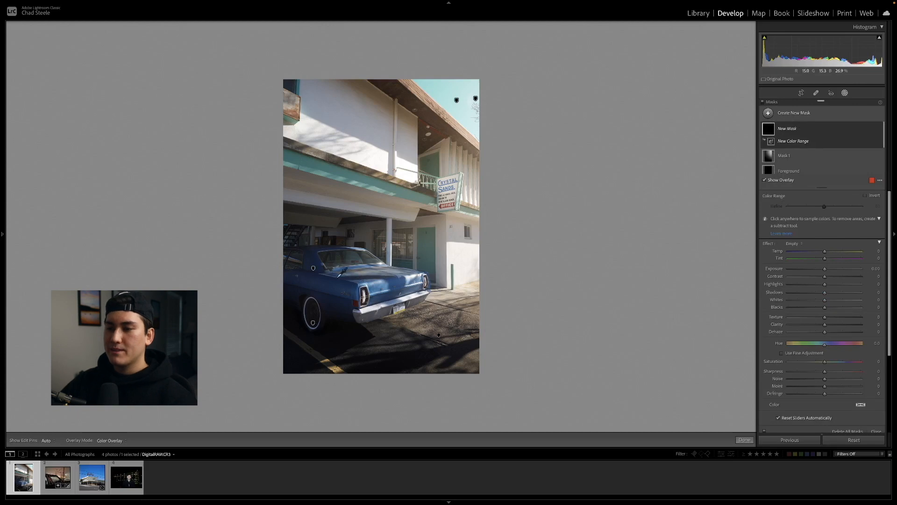
click(340, 281)
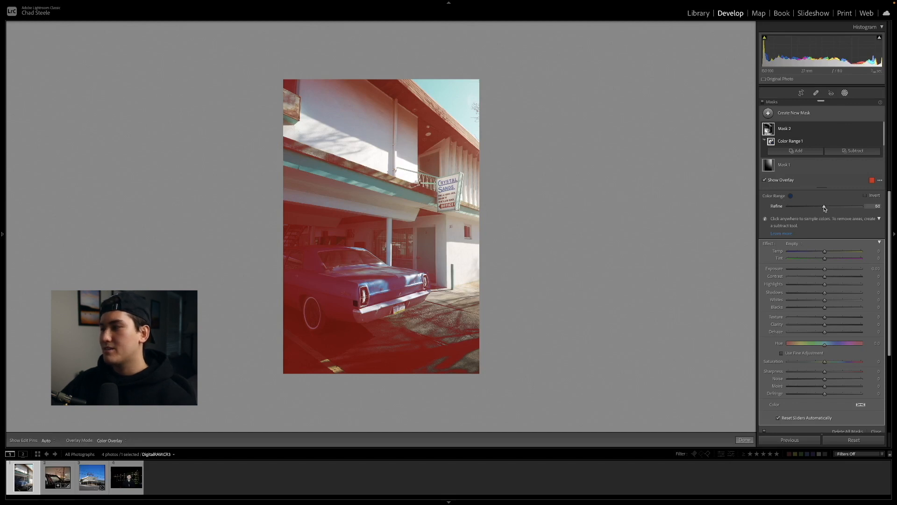
drag(826, 210, 793, 208)
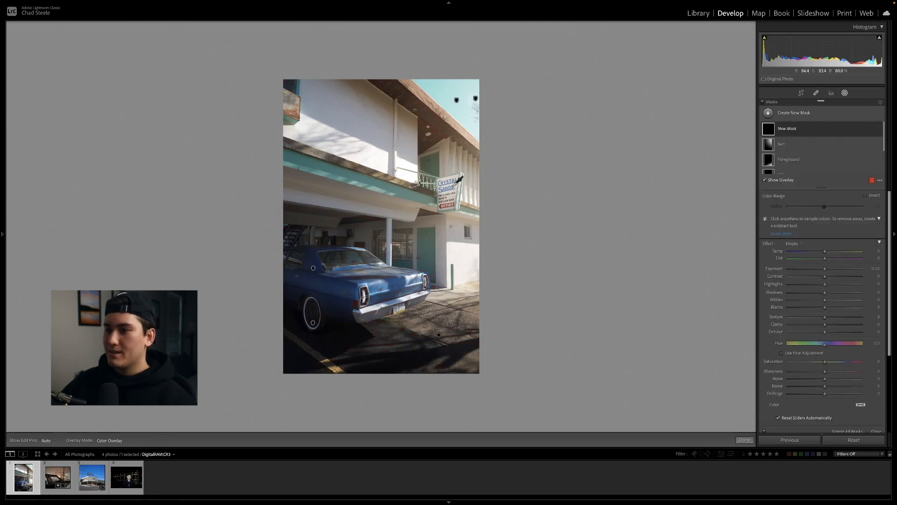
Sample the blue lettering of the Crystal Sands sign for the new Color Range mask and reduce its Refine to 17
key(z)
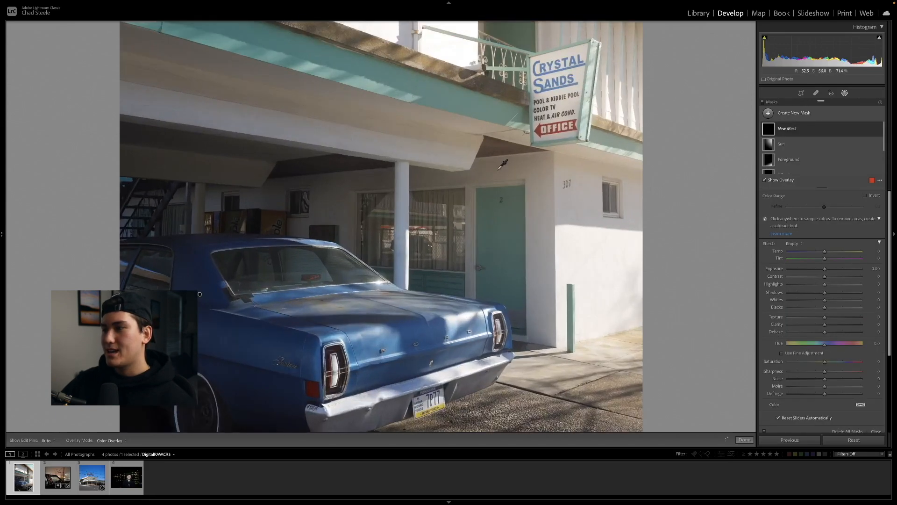
key(super+=)
key(super+=)
drag(551, 141, 347, 338)
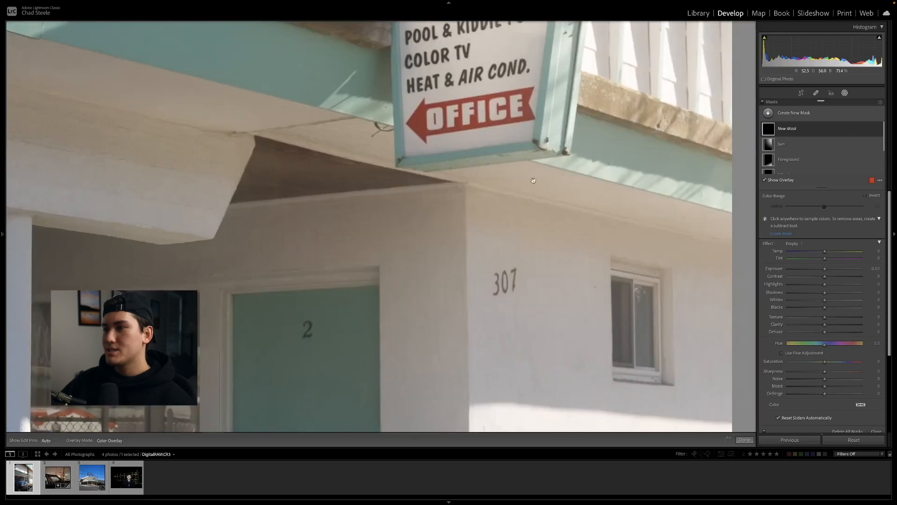
drag(533, 185, 535, 362)
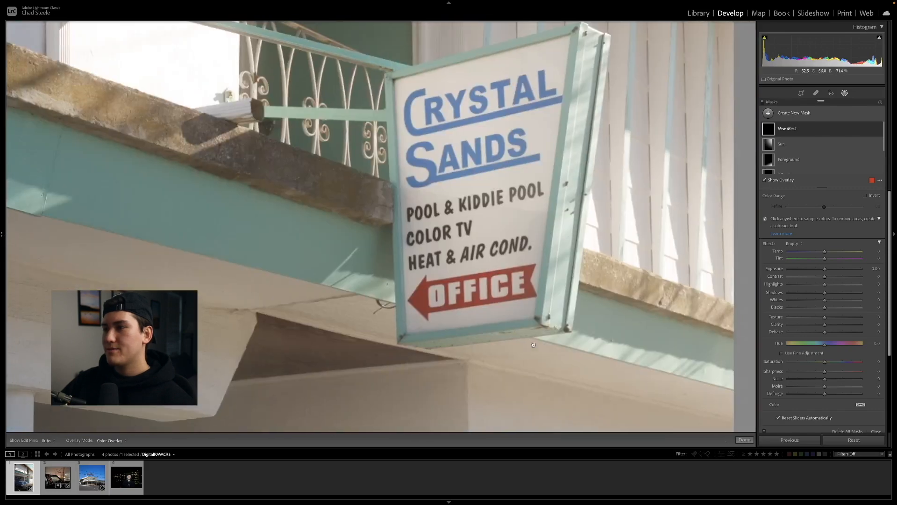
click(504, 145)
key(super+minus)
key(super+minus)
key(super+minus)
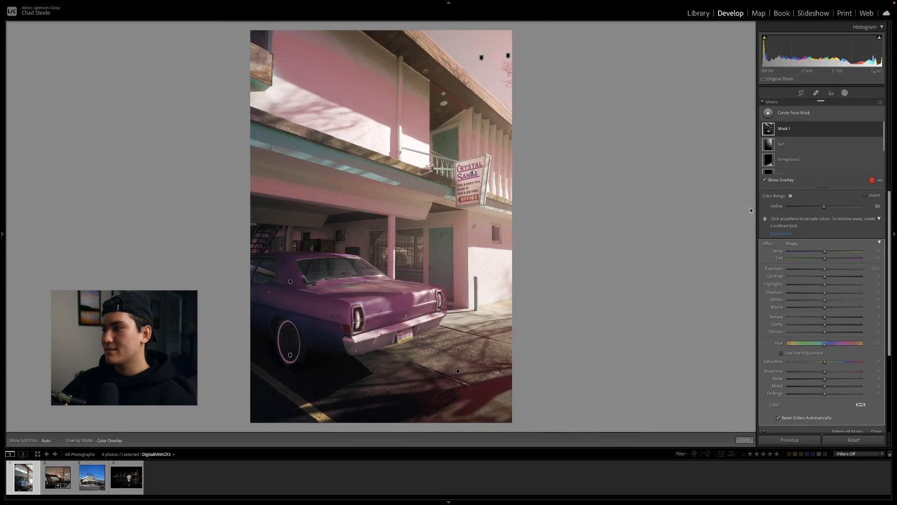
drag(824, 206, 804, 207)
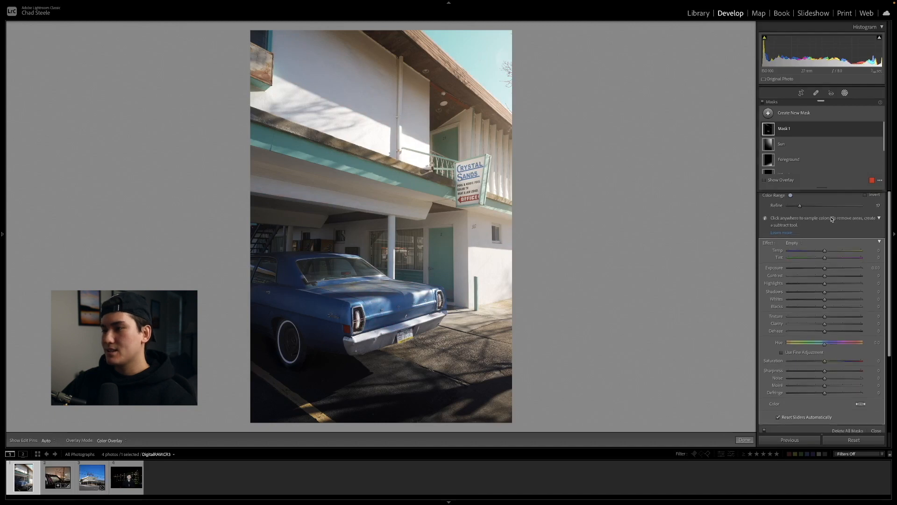
Set the blue color mask's exposure to -0.51, contrast to 23 and saturation to 4, and compare it with the mask hidden
drag(824, 270, 821, 270)
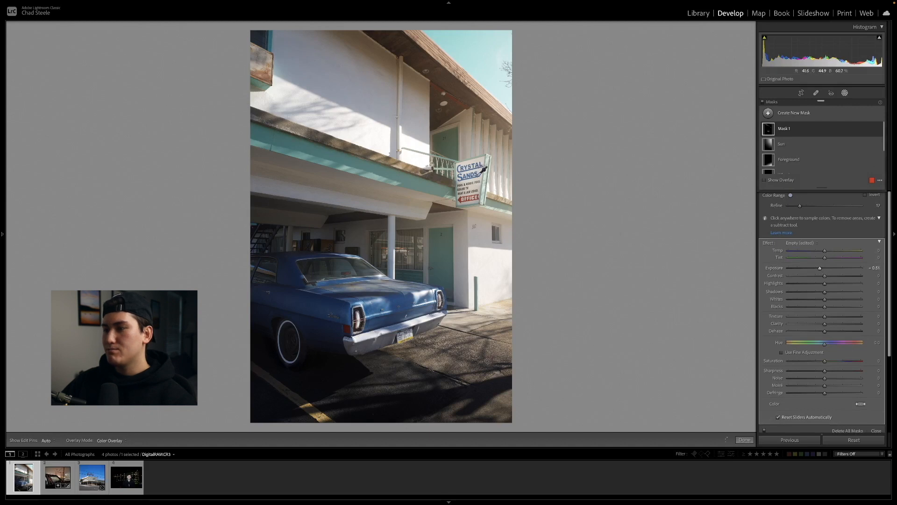
drag(825, 276, 833, 277)
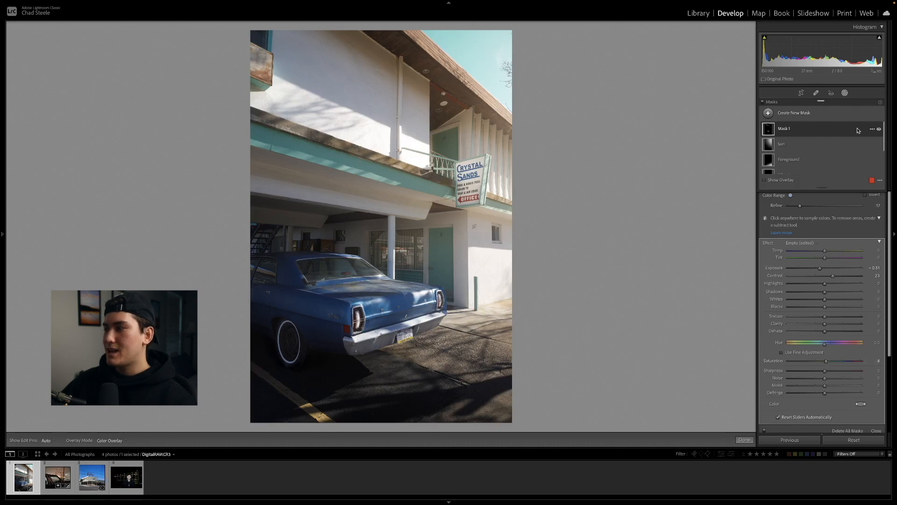
click(879, 129)
click(878, 128)
Rename the color range mask to "Blue"
double_click(785, 128)
text(Blue)
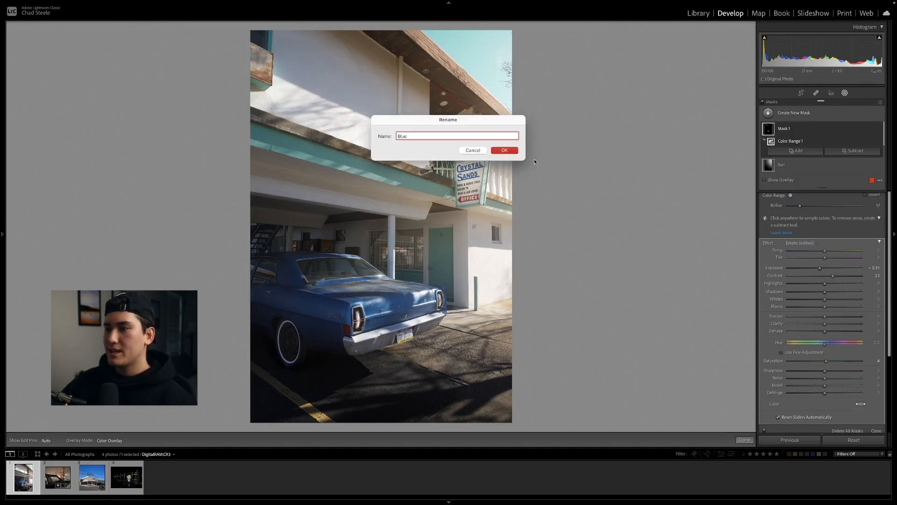
click(508, 152)
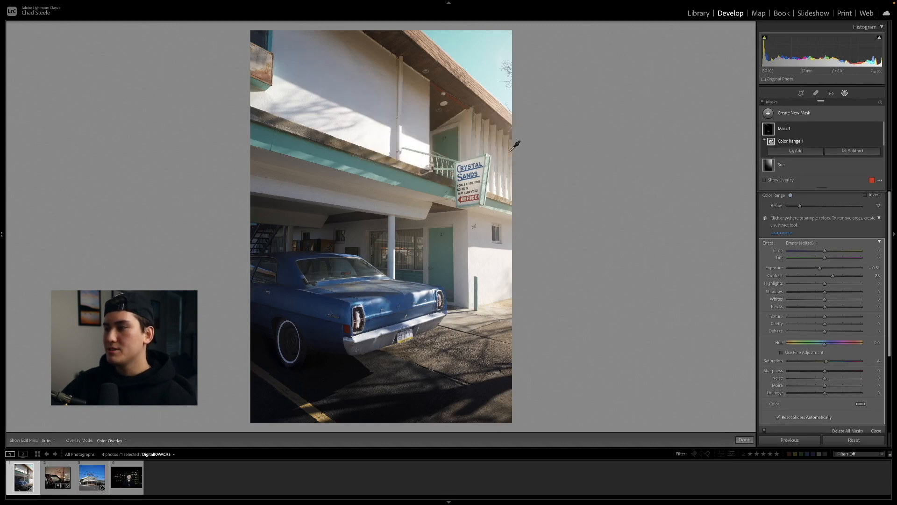
Create a Luminance Range mask sampled from the shaded white upper wall and raise the lower limit of its tonal range
click(768, 114)
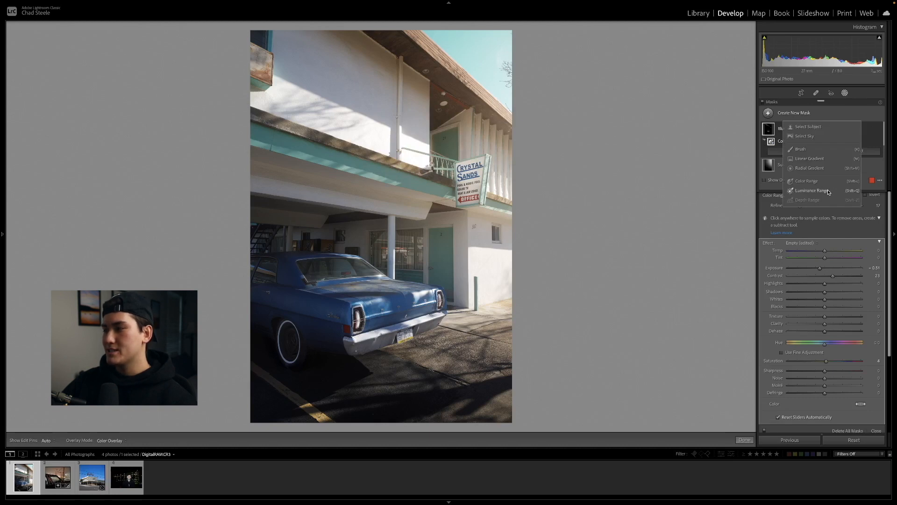
click(812, 190)
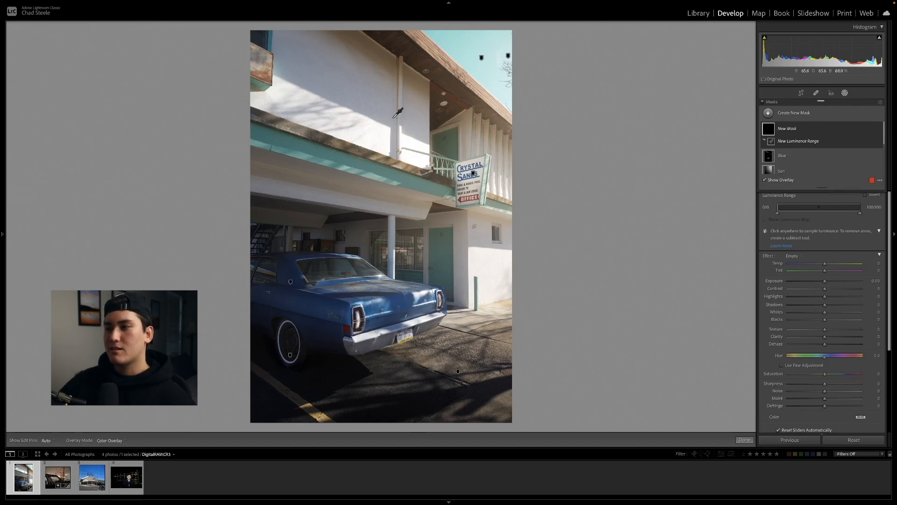
click(364, 82)
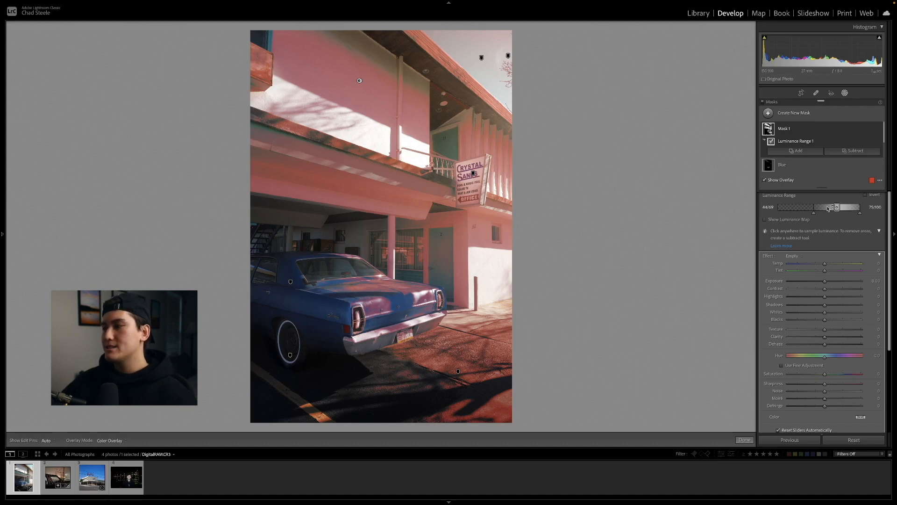
drag(816, 214, 853, 215)
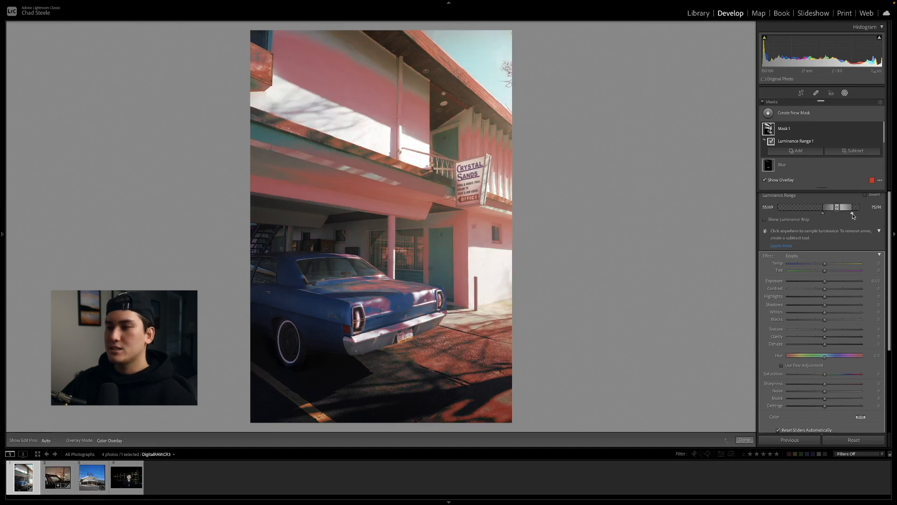
drag(854, 215, 821, 215)
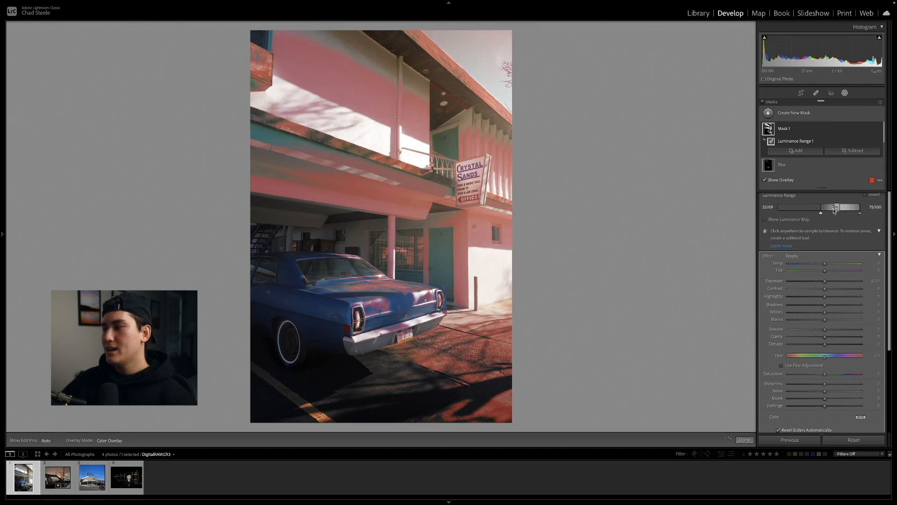
drag(837, 207, 832, 209)
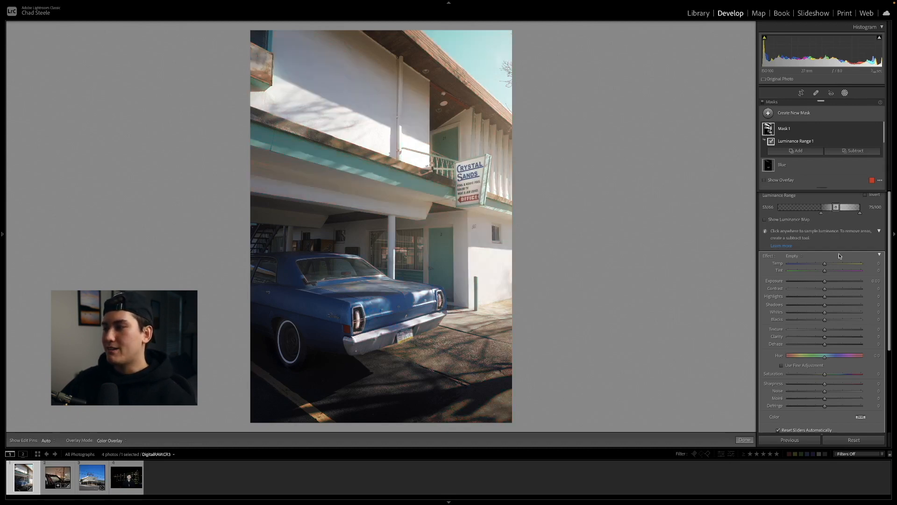
Lower the Blacks of the luminance range mask to -33
click(816, 319)
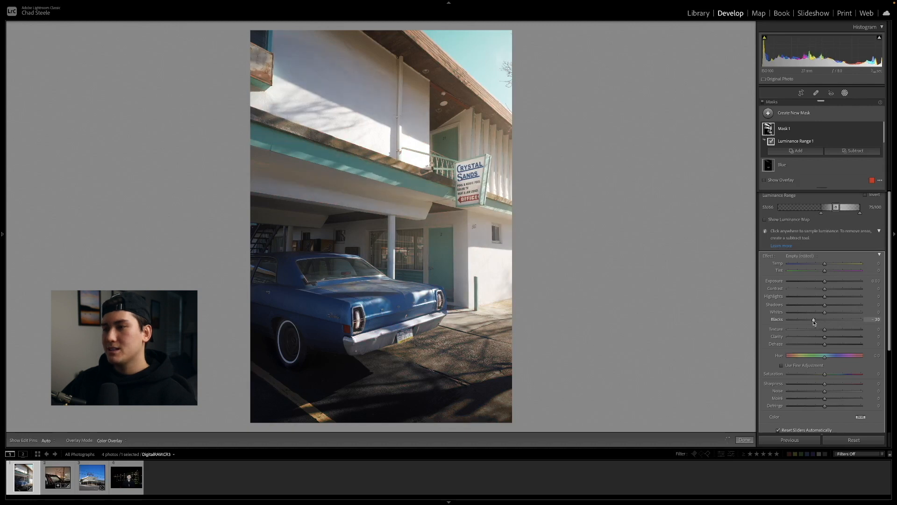
drag(813, 320, 811, 321)
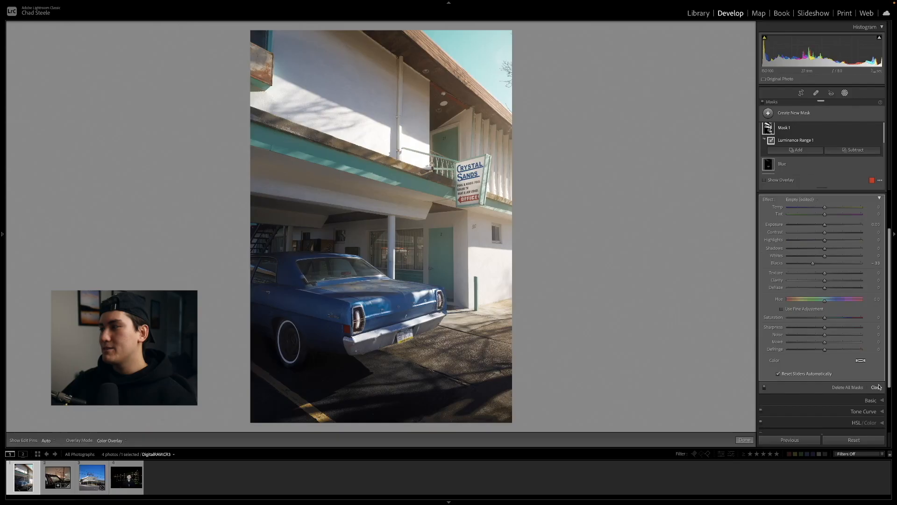
Leave masking, show the Basic adjustments and compare the masked photo with its unedited Before version
click(844, 94)
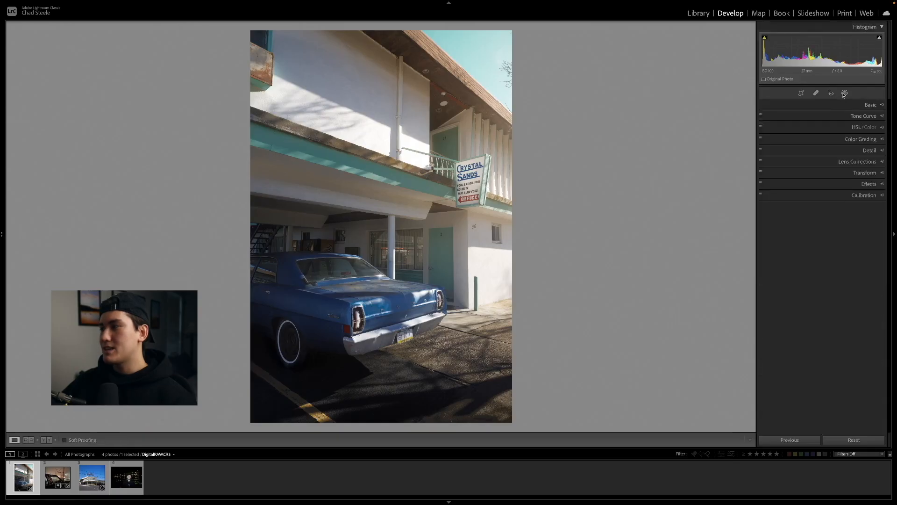
click(871, 106)
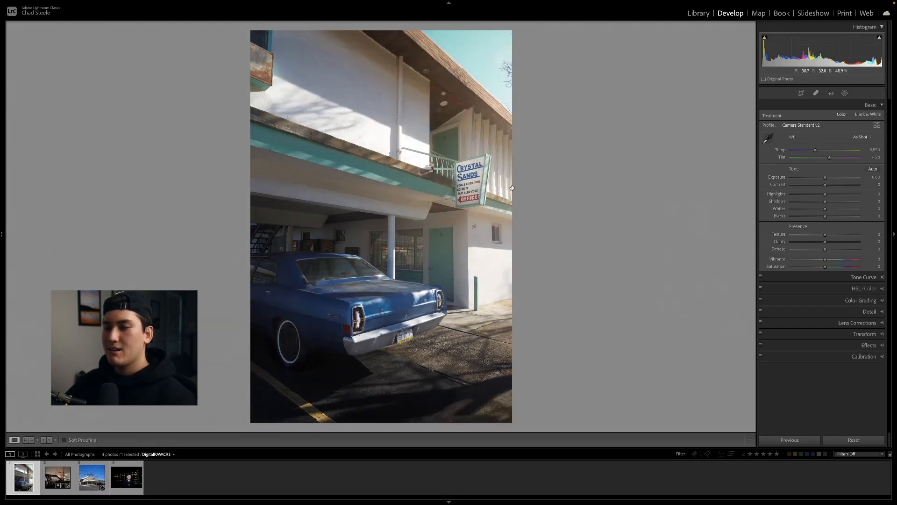
key(backslash)
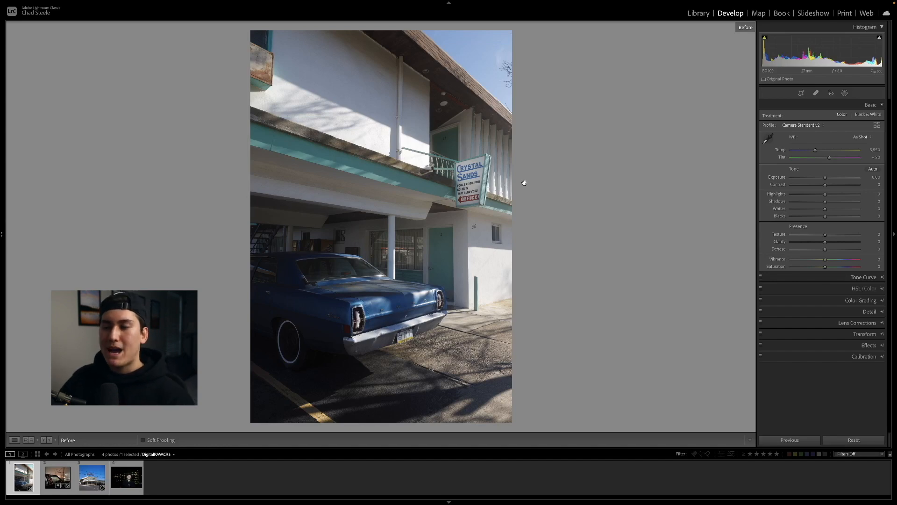
key(backslash)
key(backslash)
key(backslash)
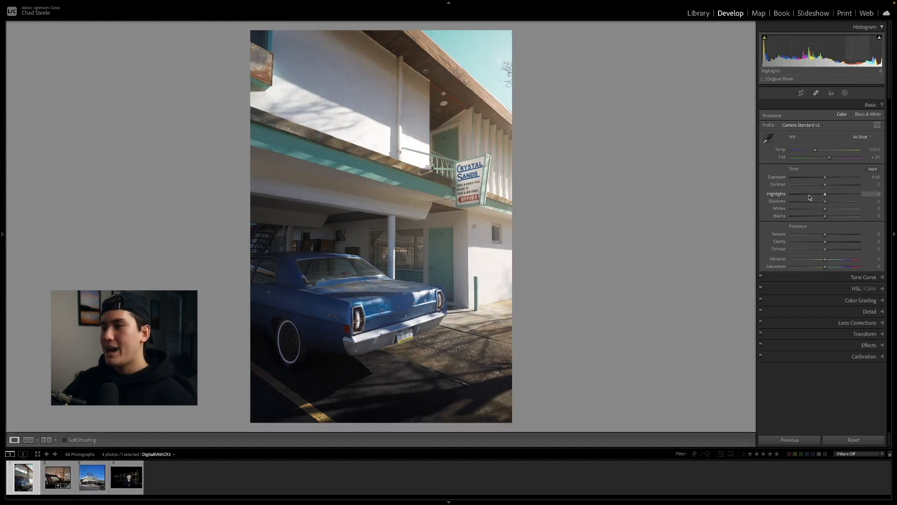
Set the whole photo's Highlights to -48, Shadows to +41, Contrast to -18 and Clarity to -14
mouse_move(810, 197)
mouse_down()
mouse_move(827, 196)
mouse_move(810, 195)
mouse_up()
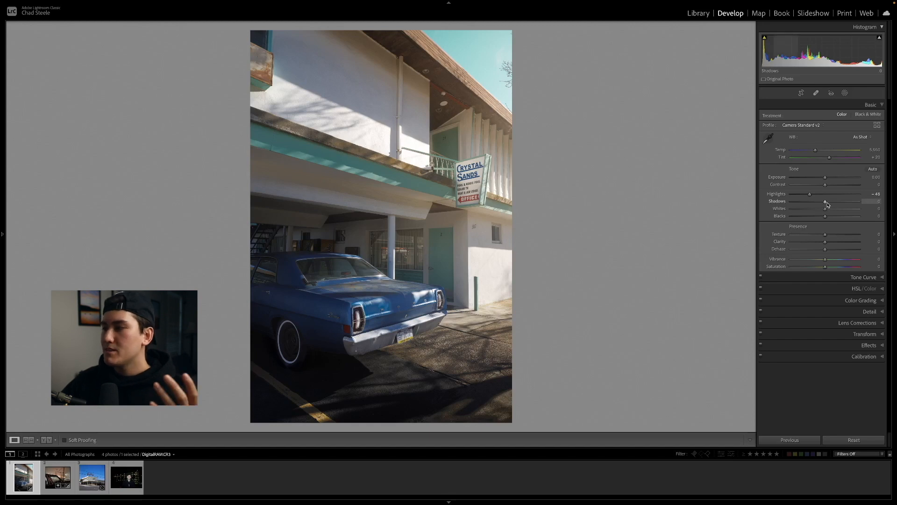
drag(826, 201, 841, 205)
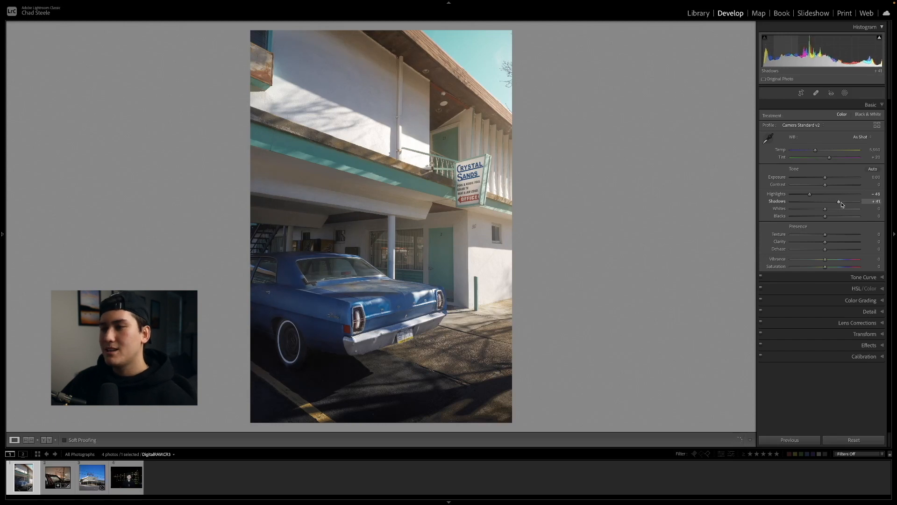
drag(824, 185, 819, 186)
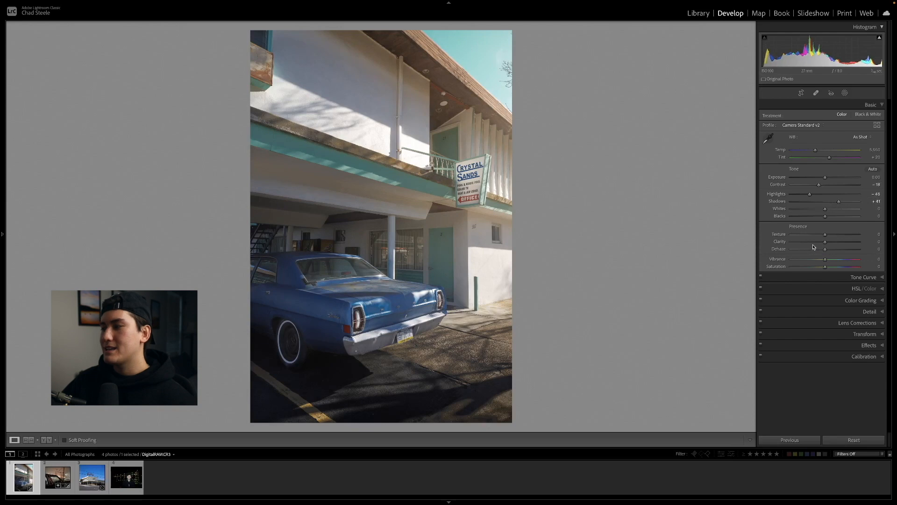
drag(809, 242, 821, 244)
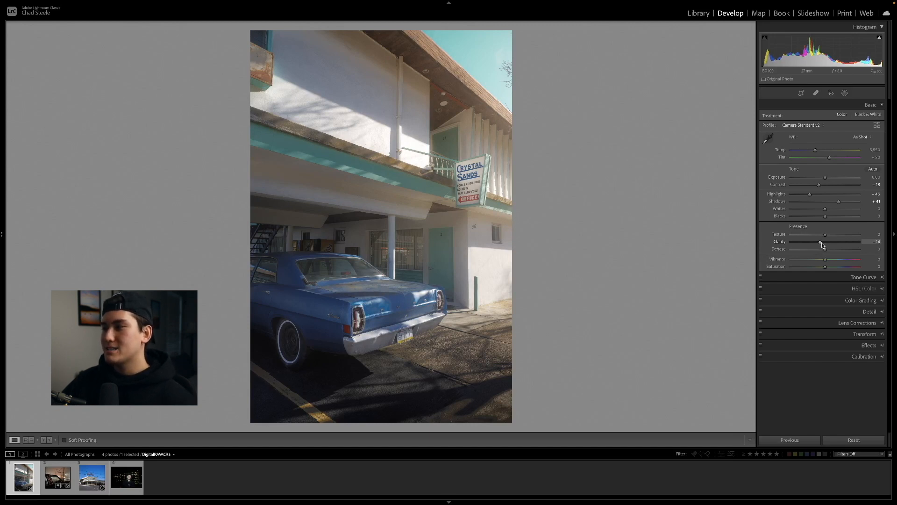
Crop the photo to the 4 x 5 / 8 x 10 aspect ratio, repositioning it to trim above and below the motel and car
click(801, 93)
click(861, 116)
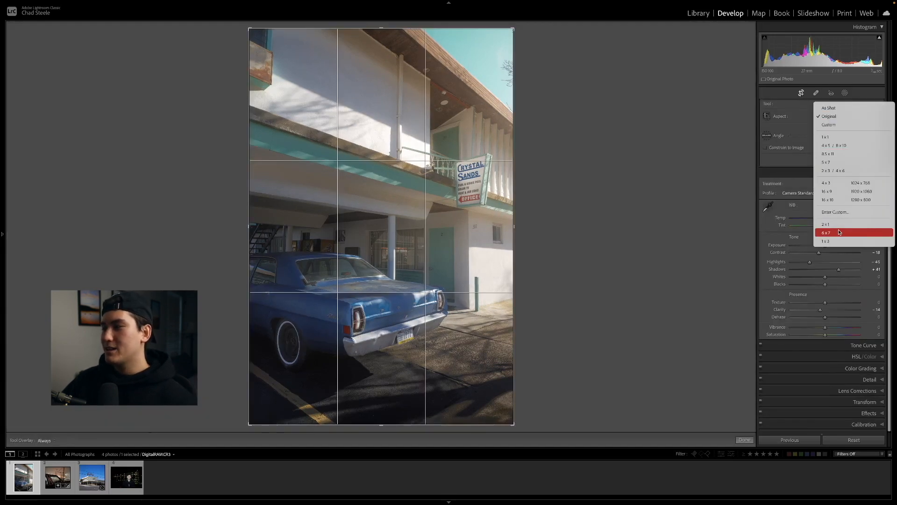
click(834, 150)
drag(426, 240, 438, 233)
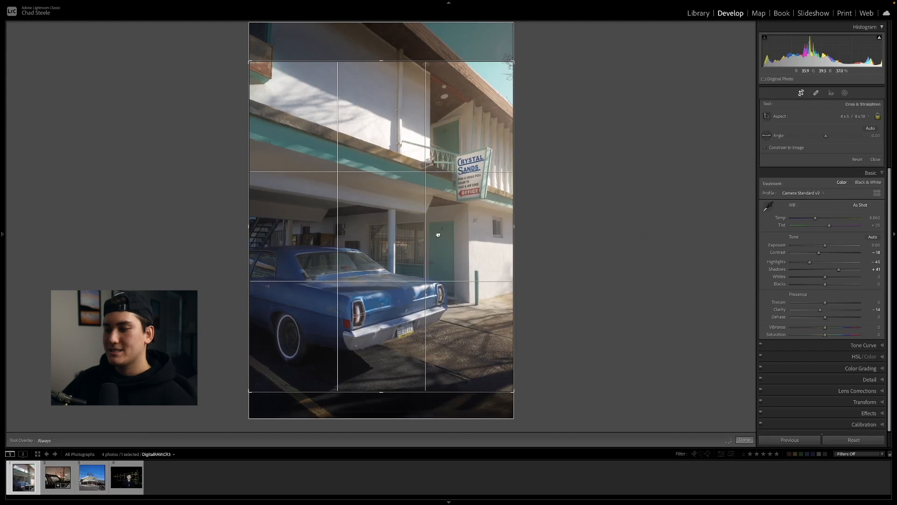
key(Return)
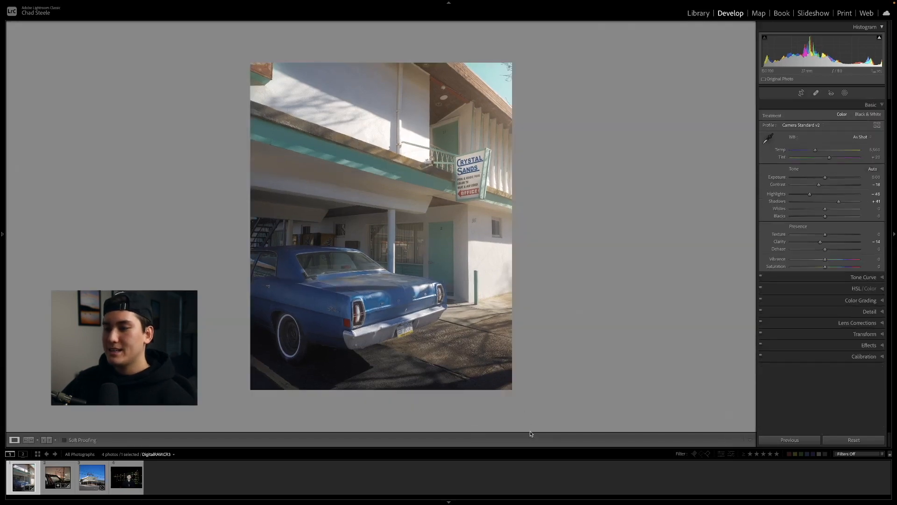
Heal a spot on the pavement at the photo's lower right corner with the Heal brush and close the tool
click(816, 93)
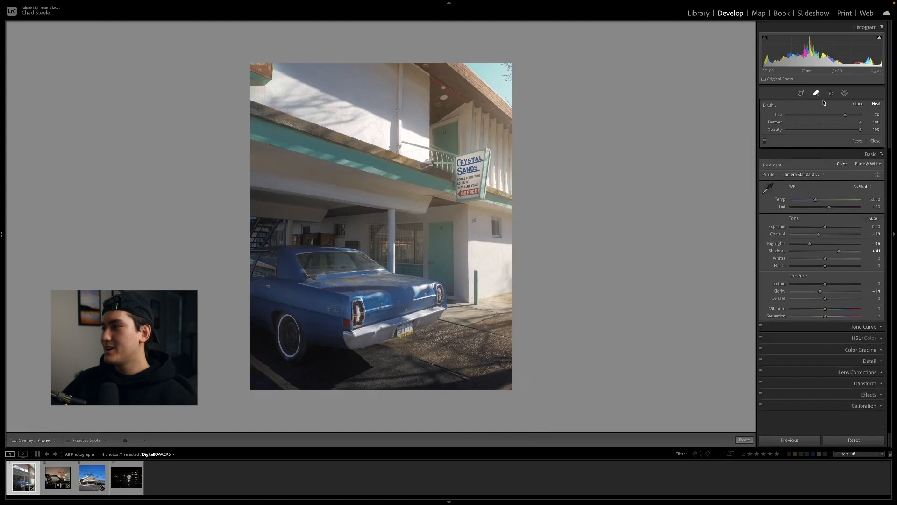
click(510, 386)
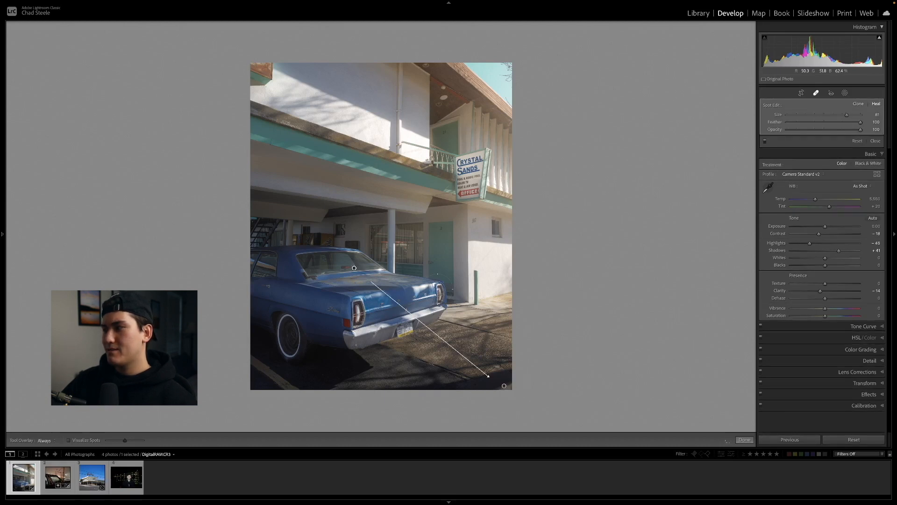
click(876, 141)
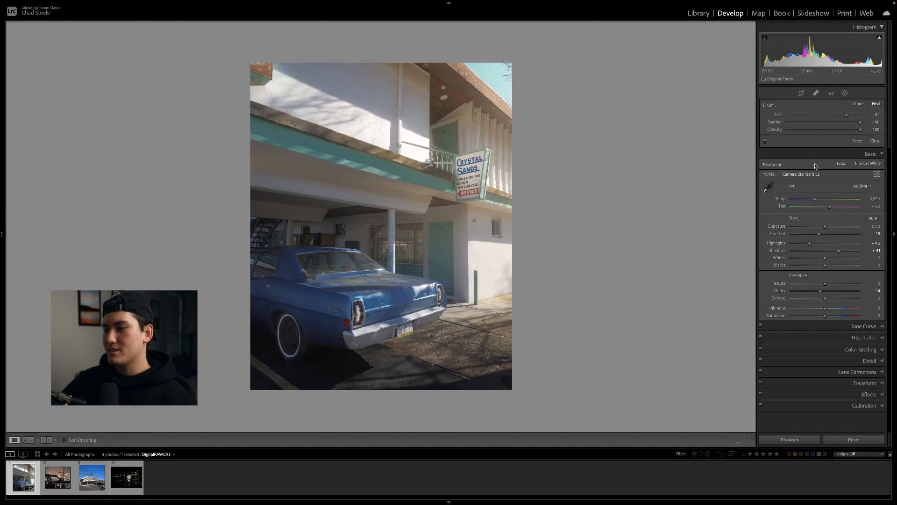